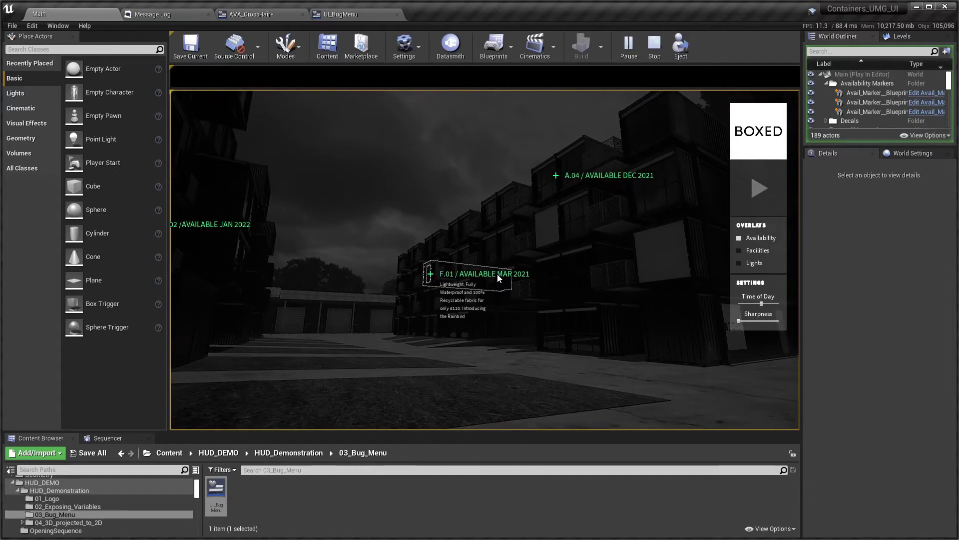
# Browse the MikeLenzTip_Tutorials Content Browser to the PPM > PP_Outline_Material folder.
pyautogui.moveTo(607, 178)
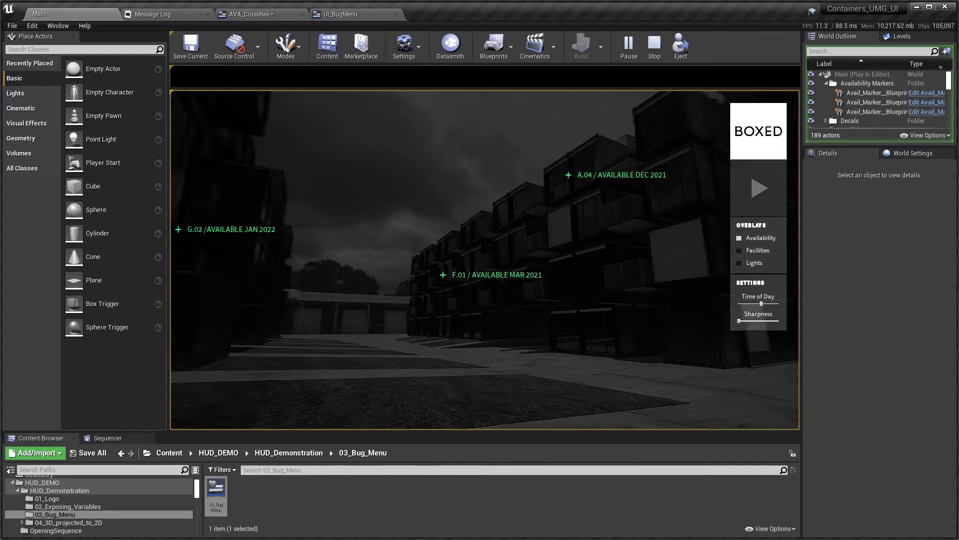
pyautogui.moveTo(526, 215)
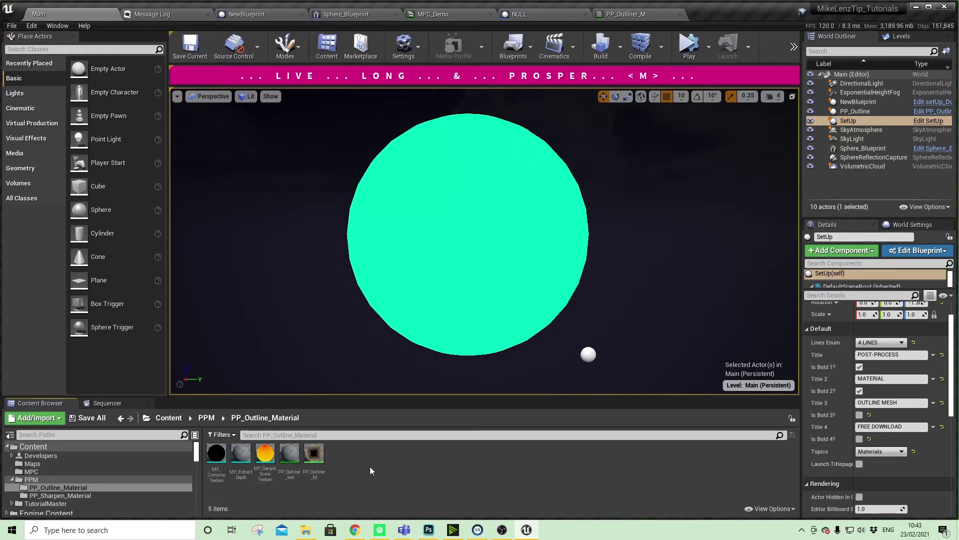
pyautogui.moveTo(313, 448)
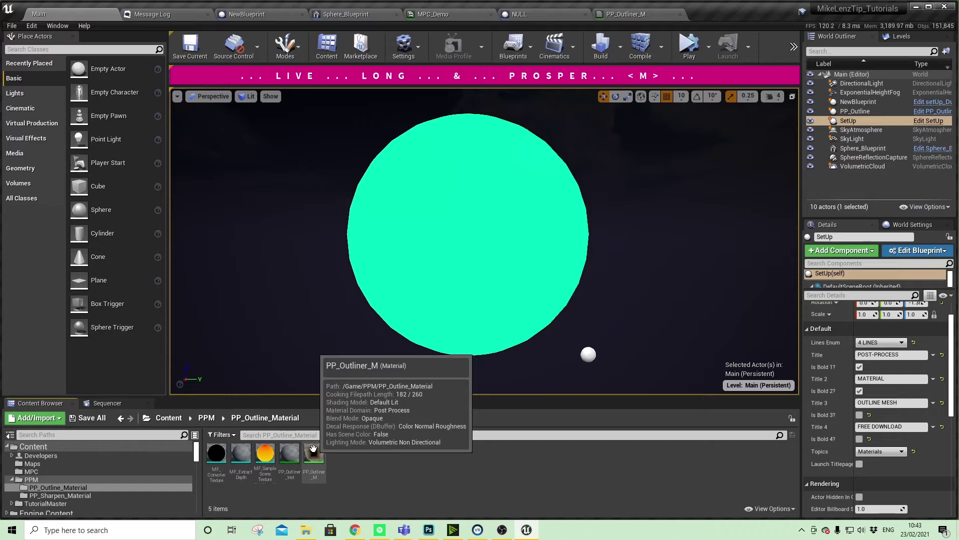
# Open PP_Outliner_M and survey its Sobel Horizontal, Sobel Vertical, combine and OutlineColour nodes.
pyautogui.doubleClick(313, 449)
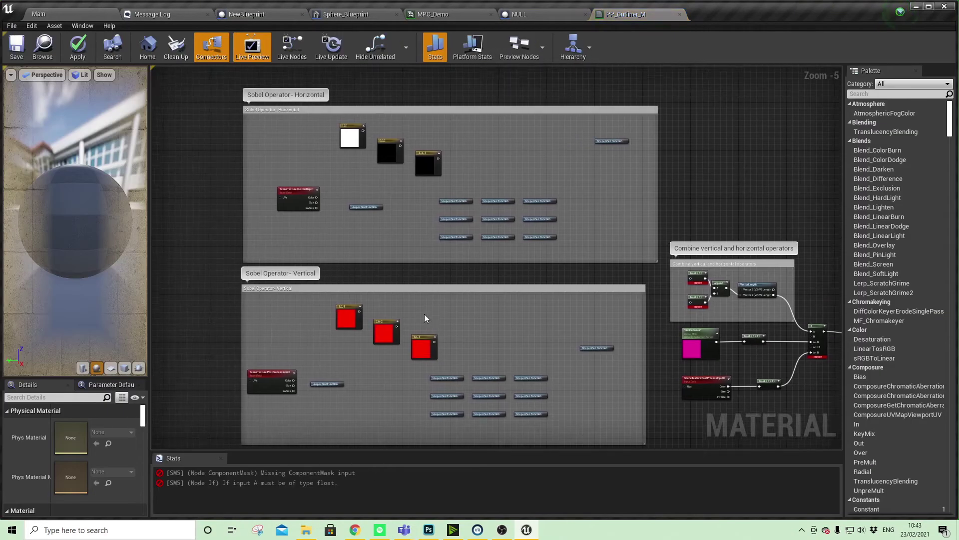
pyautogui.scroll(5, 410, 252)
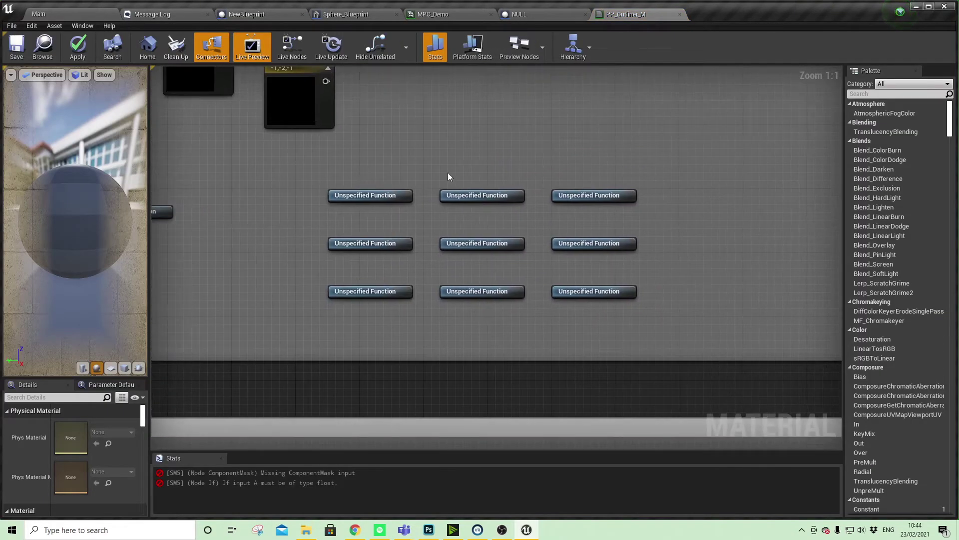
pyautogui.scroll(-5, 756, 295)
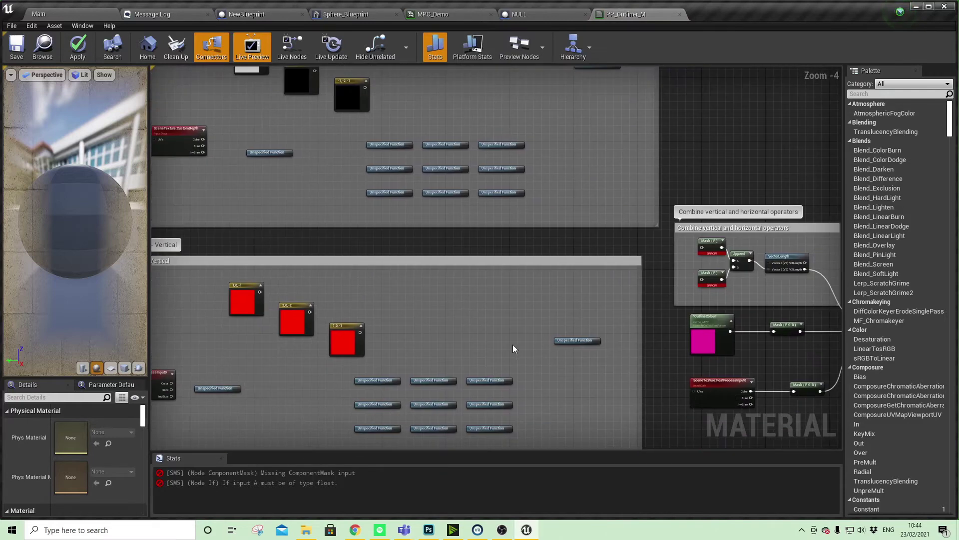
pyautogui.moveTo(401, 316); pyautogui.dragTo(685, 282, button='right')
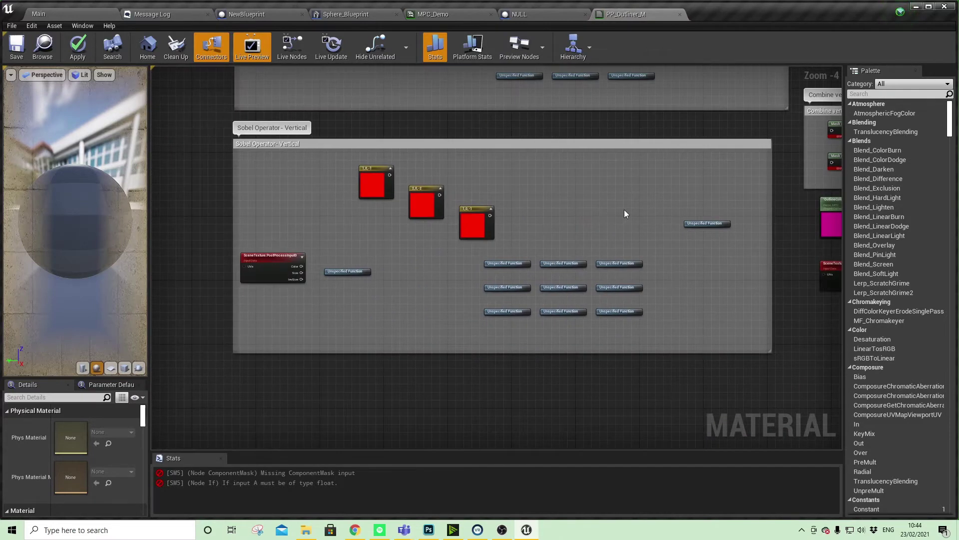
pyautogui.moveTo(654, 202); pyautogui.dragTo(443, 236, button='right')
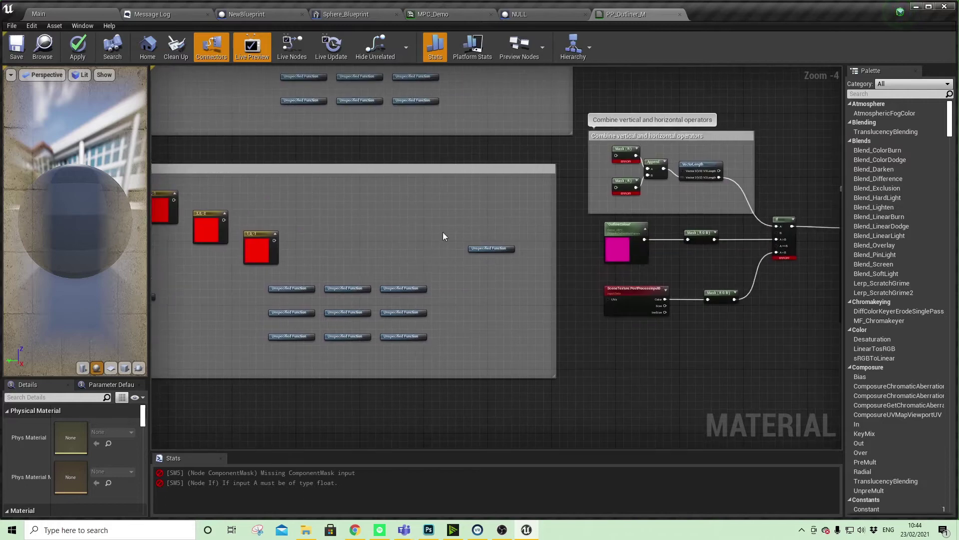
pyautogui.scroll(3, 538, 238)
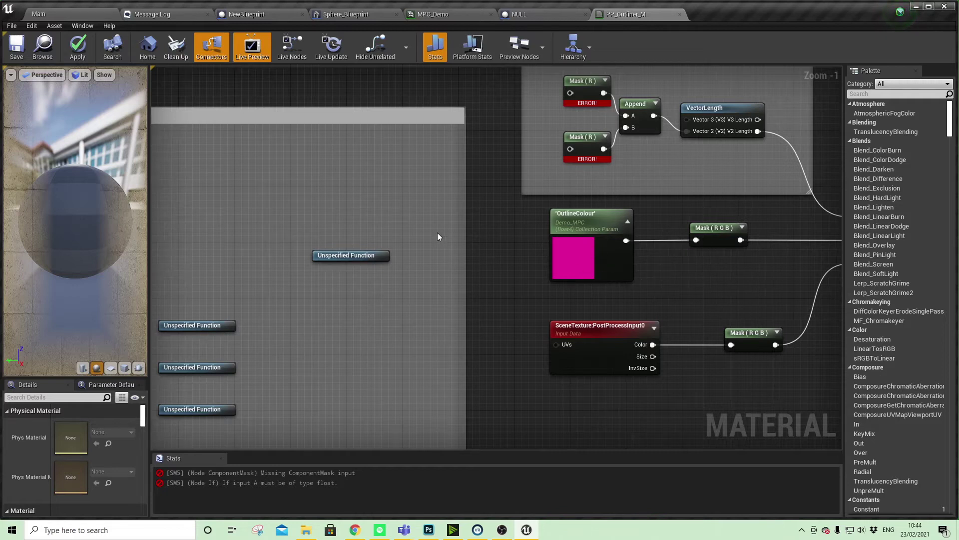
pyautogui.scroll(-4, 438, 237)
pyautogui.moveTo(377, 227); pyautogui.dragTo(523, 308, button='right')
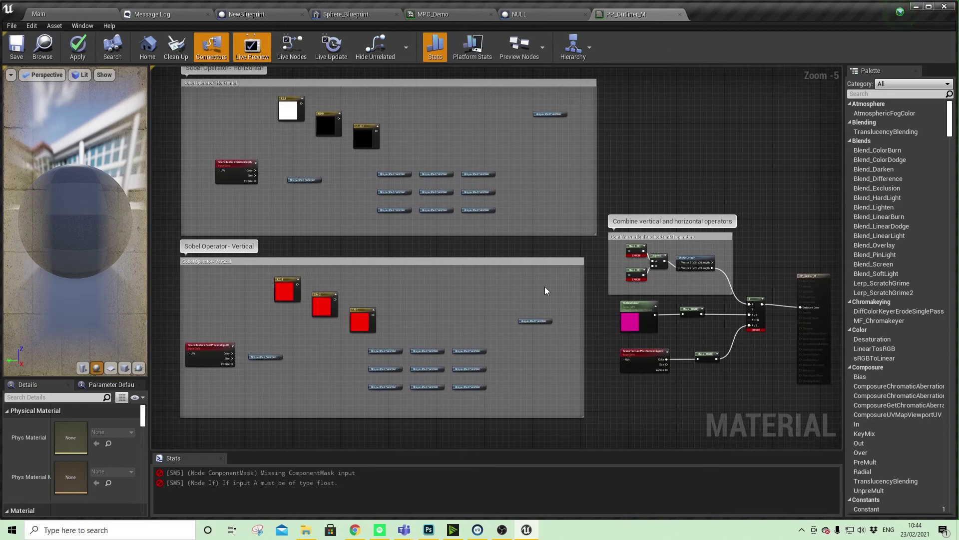
# Drop MF_ConvolveTexture, MF_ExtractDepth and MF_SampleSceneTextureNeighbourUVs into the PP_Outliner_M graph.
pyautogui.click(86, 13)
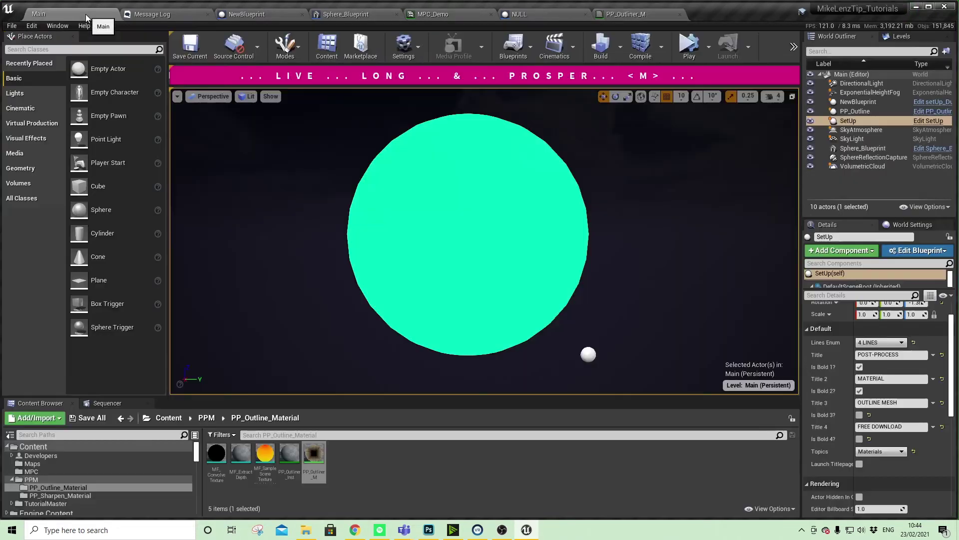
pyautogui.click(217, 452)
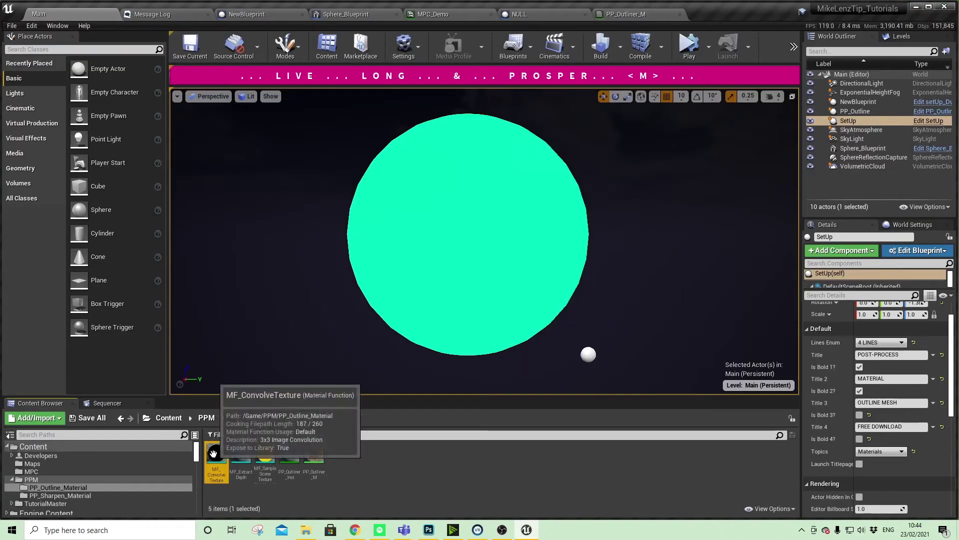
pyautogui.keyDown('shift'); pyautogui.click(266, 453); pyautogui.keyUp('shift')
pyautogui.moveTo(265, 452); pyautogui.dragTo(634, 102)
pyautogui.moveTo(737, 161); pyautogui.dragTo(612, 148, button='right')
pyautogui.scroll(2, 643, 221)
pyautogui.scroll(-2, 687, 197)
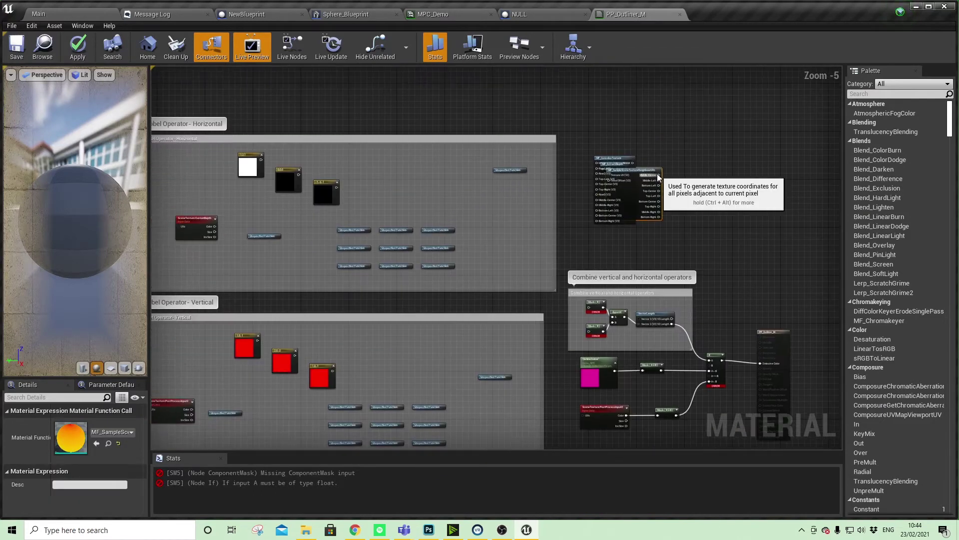
# Place the neighbour-UV node in the Horizontal box, duplicate it into the Vertical box, and delete the placeholder.
pyautogui.moveTo(644, 171); pyautogui.dragTo(290, 250)
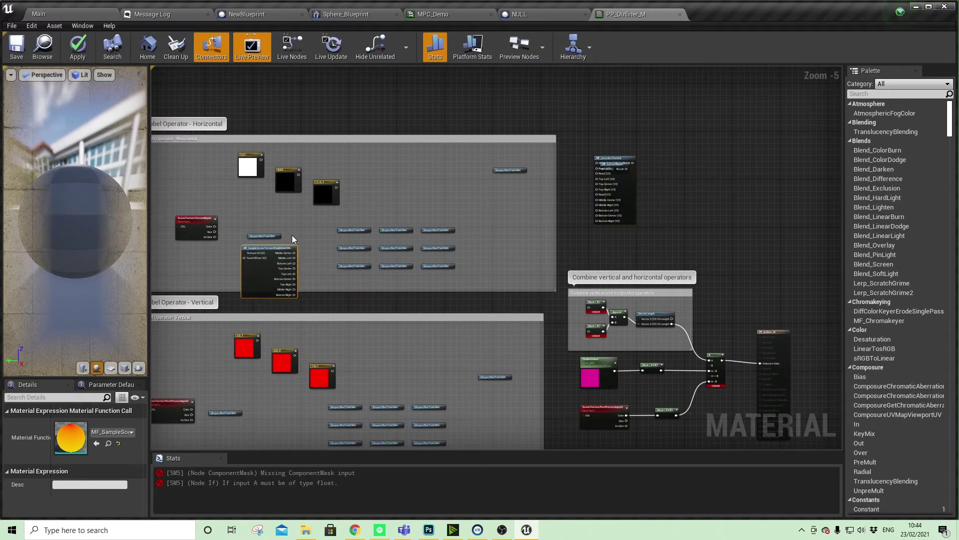
pyautogui.scroll(5, 291, 235)
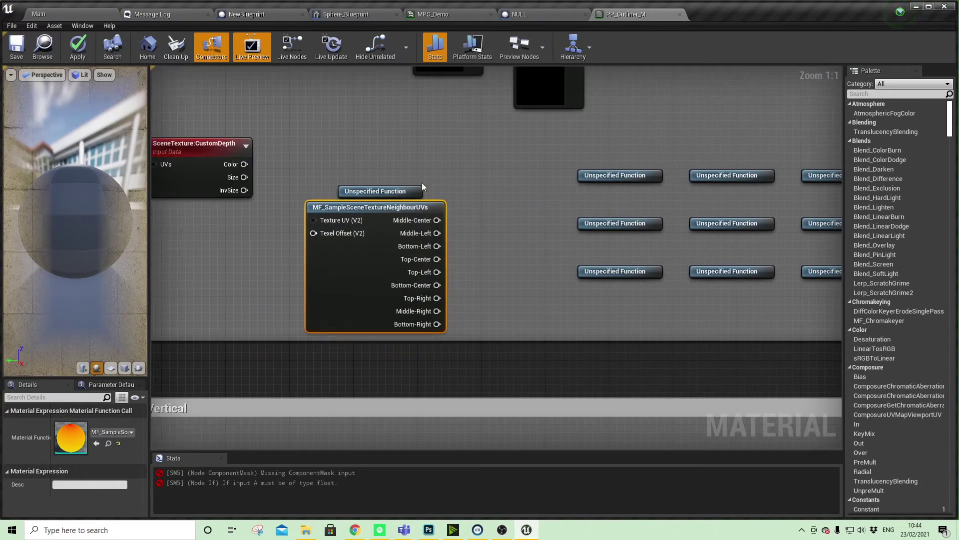
pyautogui.moveTo(396, 189); pyautogui.dragTo(412, 133)
pyautogui.moveTo(393, 208); pyautogui.dragTo(385, 175)
pyautogui.scroll(-7, 384, 176)
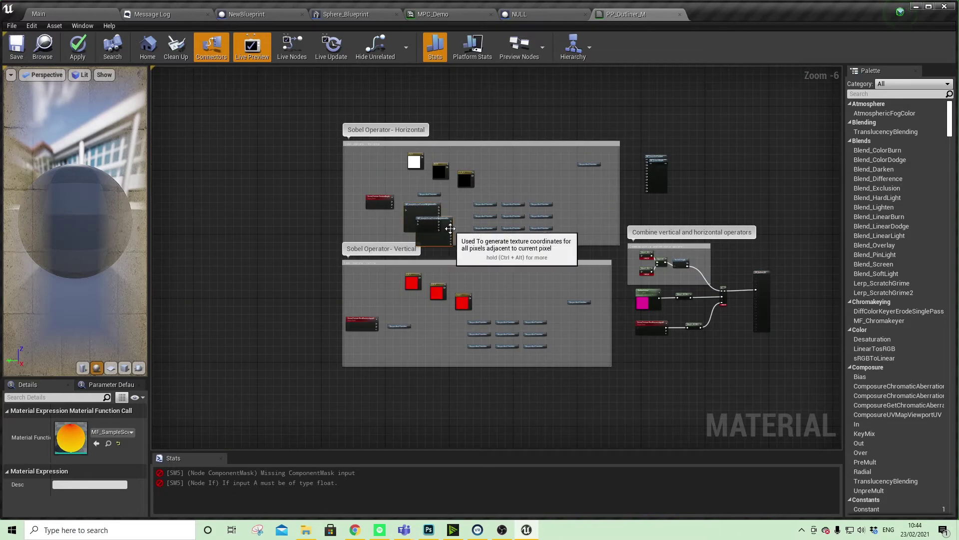
pyautogui.hotkey('ctrl', 'w')
pyautogui.click(395, 321)
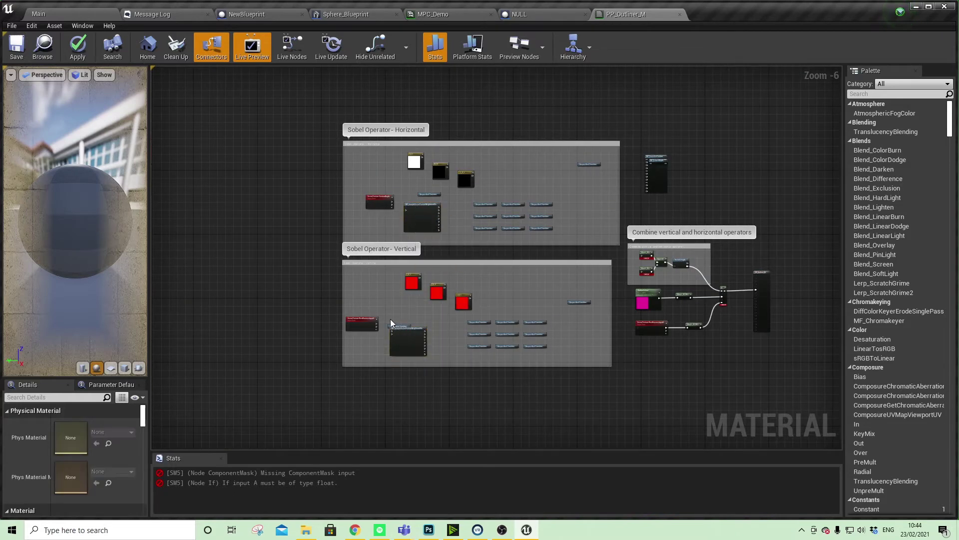
pyautogui.click(390, 327)
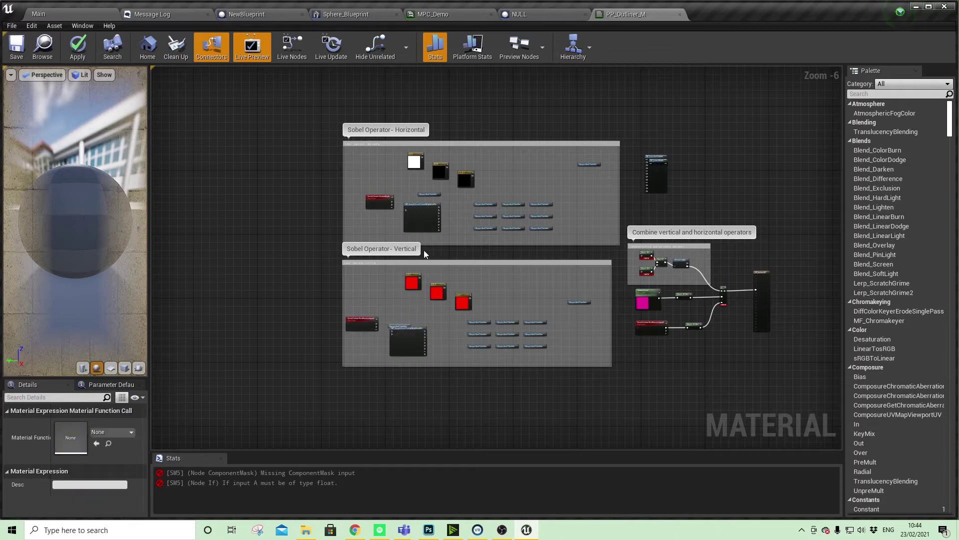
pyautogui.press('Delete')
pyautogui.moveTo(430, 203); pyautogui.dragTo(429, 195)
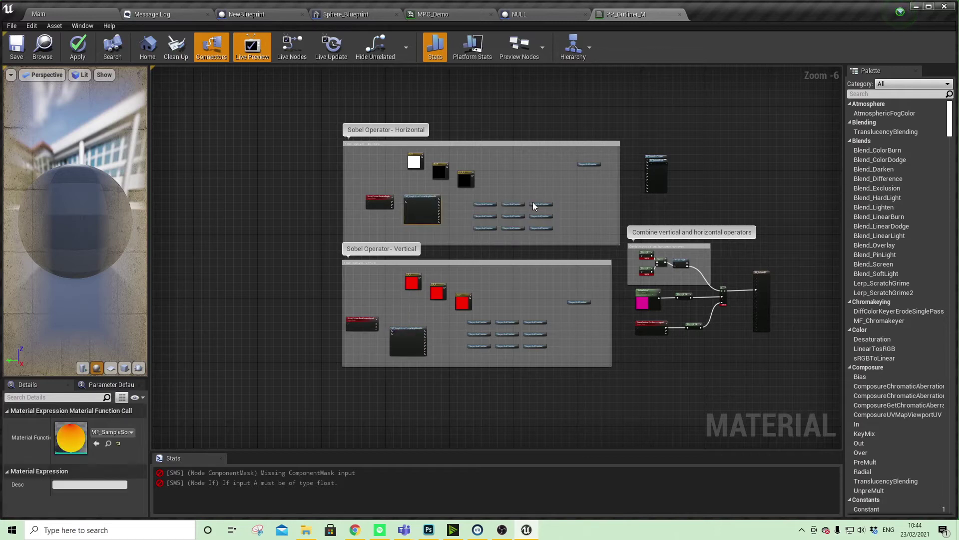
# Move MF_ConvolveTexture aside and position MF_ExtractDepth in the Sobel Horizontal box.
pyautogui.moveTo(532, 202); pyautogui.dragTo(431, 235, button='right')
pyautogui.scroll(5, 557, 205)
pyautogui.click(562, 137)
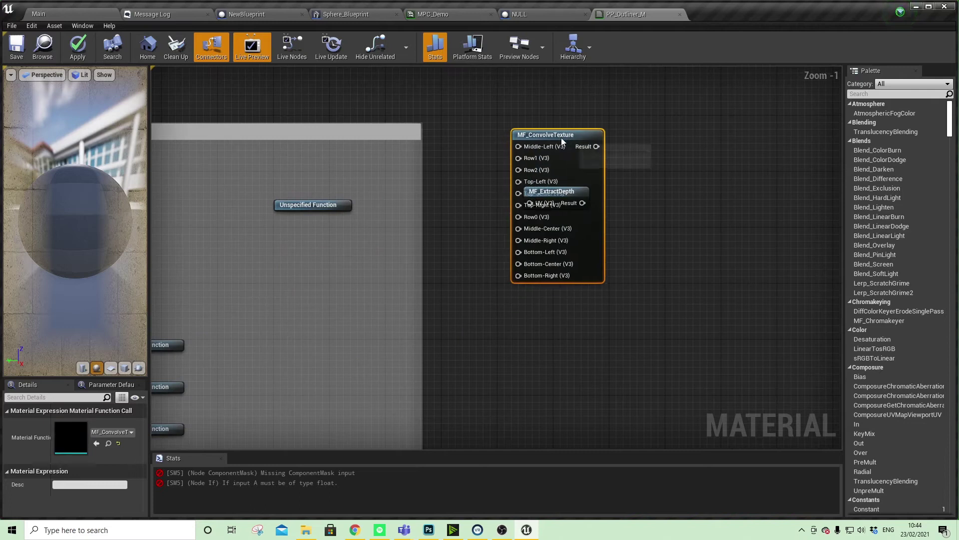
pyautogui.moveTo(561, 137); pyautogui.dragTo(695, 158)
pyautogui.moveTo(576, 197); pyautogui.dragTo(375, 280)
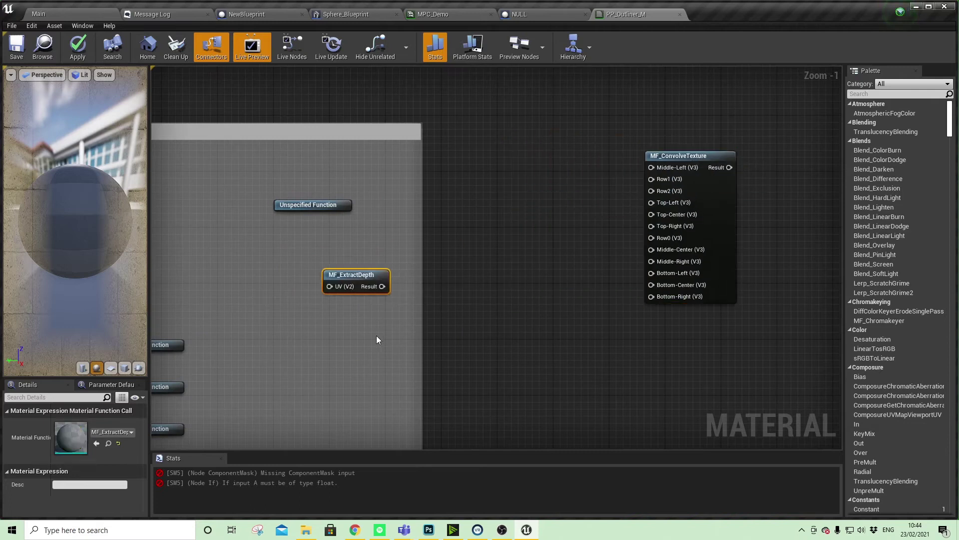
pyautogui.scroll(-3, 376, 340)
pyautogui.moveTo(510, 272); pyautogui.dragTo(537, 257, button='right')
# Build a 3x3 MF_ExtractDepth grid in the horizontal box, deleting its nine placeholder functions.
pyautogui.moveTo(530, 220); pyautogui.dragTo(354, 227)
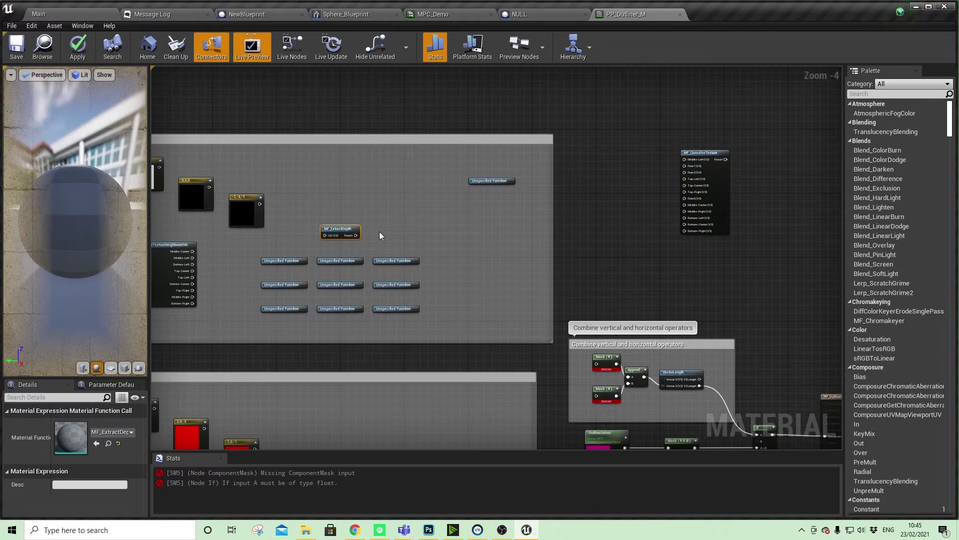
pyautogui.hotkey('ctrl', 'w')
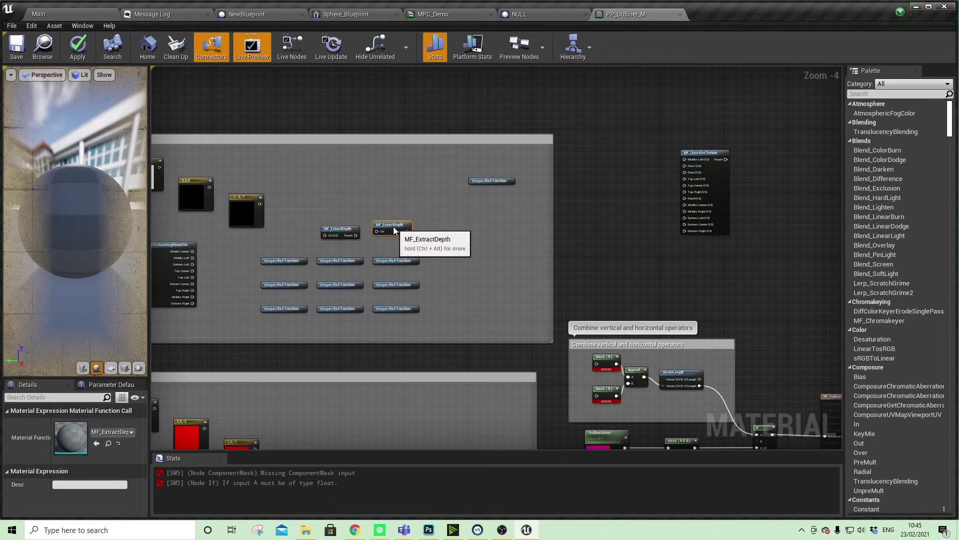
pyautogui.hotkey('ctrl', 'w')
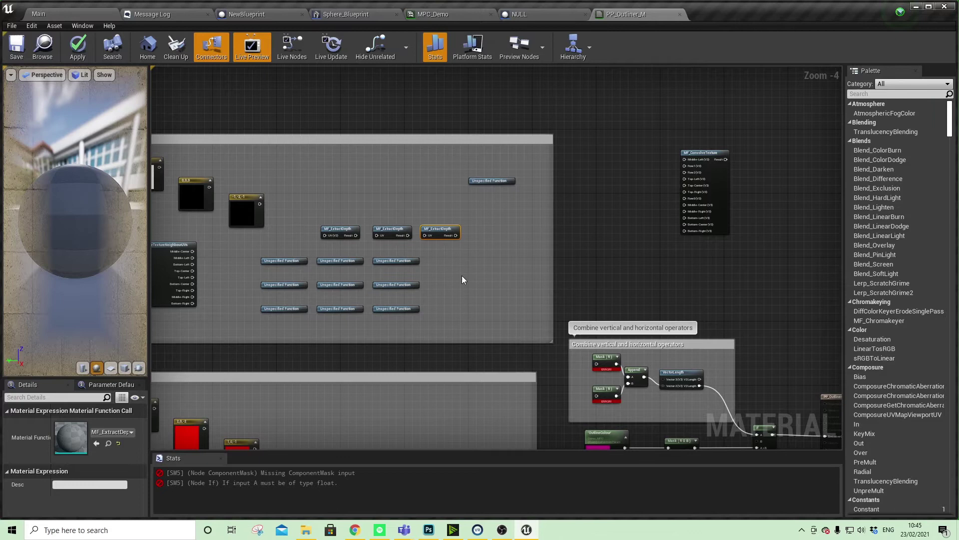
pyautogui.moveTo(463, 279); pyautogui.dragTo(264, 313)
pyautogui.press('Delete')
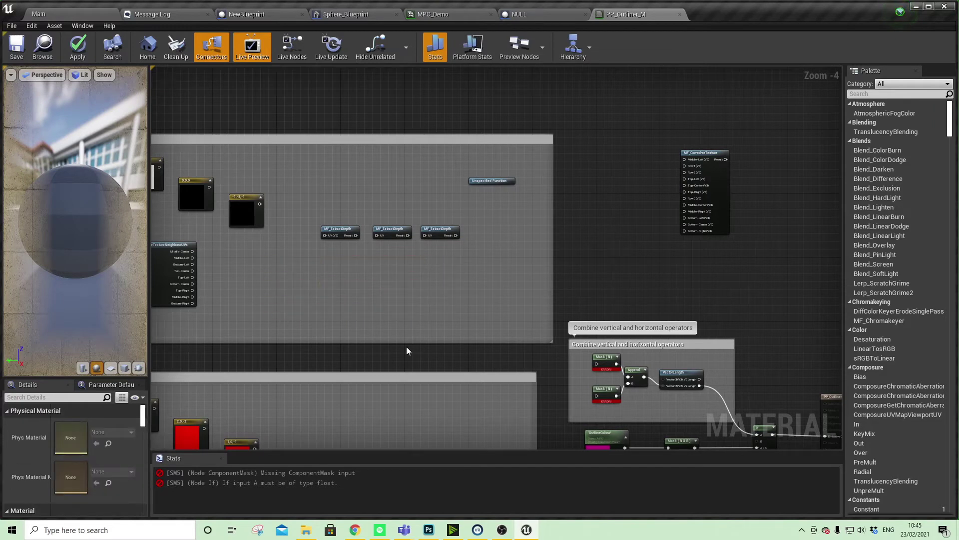
pyautogui.moveTo(321, 209); pyautogui.dragTo(339, 254)
pyautogui.hotkey('ctrl', 'w')
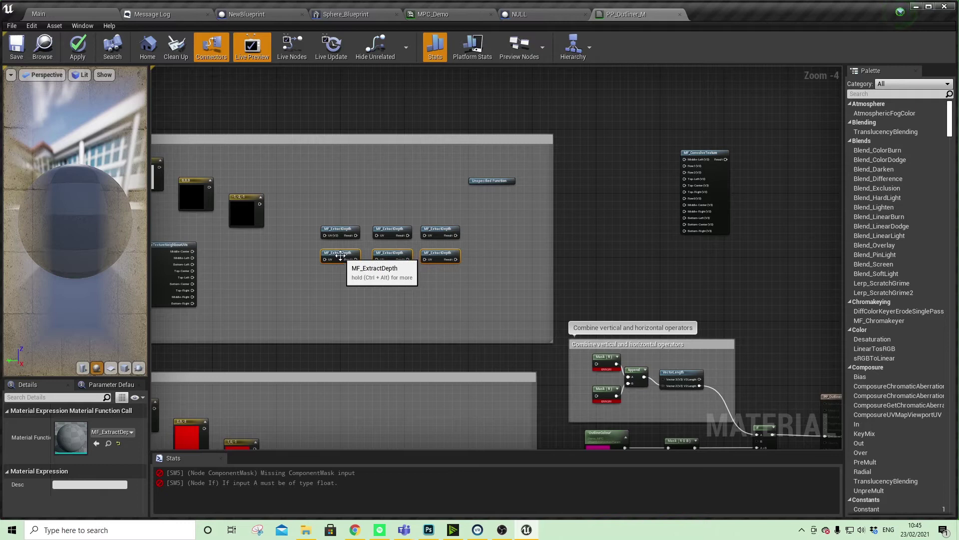
pyautogui.hotkey('ctrl', 'w')
pyautogui.moveTo(407, 271); pyautogui.dragTo(428, 279)
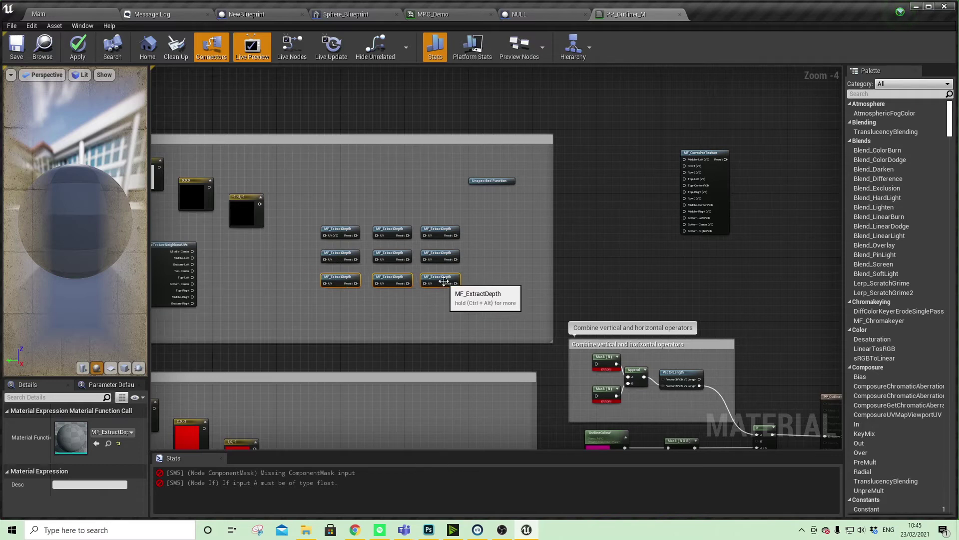
pyautogui.click(331, 206)
pyautogui.moveTo(336, 216); pyautogui.dragTo(462, 294)
pyautogui.hotkey('ctrl', 'c')
# Paste the nine-node grid into the vertical box in place of its nine placeholders.
pyautogui.moveTo(414, 350); pyautogui.dragTo(413, 156, button='right')
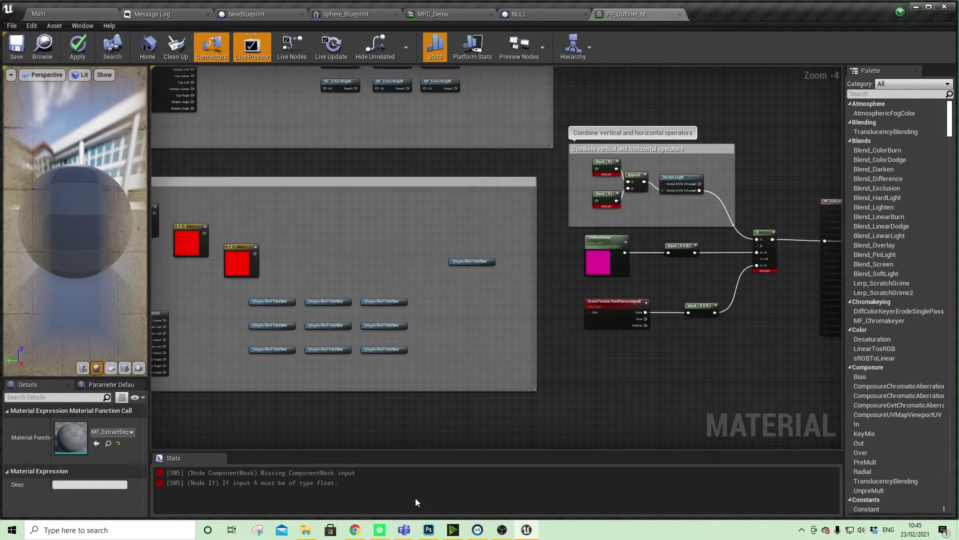
pyautogui.moveTo(413, 331); pyautogui.dragTo(414, 158, button='right')
pyautogui.hotkey('ctrl', 'v')
pyautogui.moveTo(414, 158); pyautogui.dragTo(377, 258)
pyautogui.moveTo(224, 105); pyautogui.dragTo(410, 172)
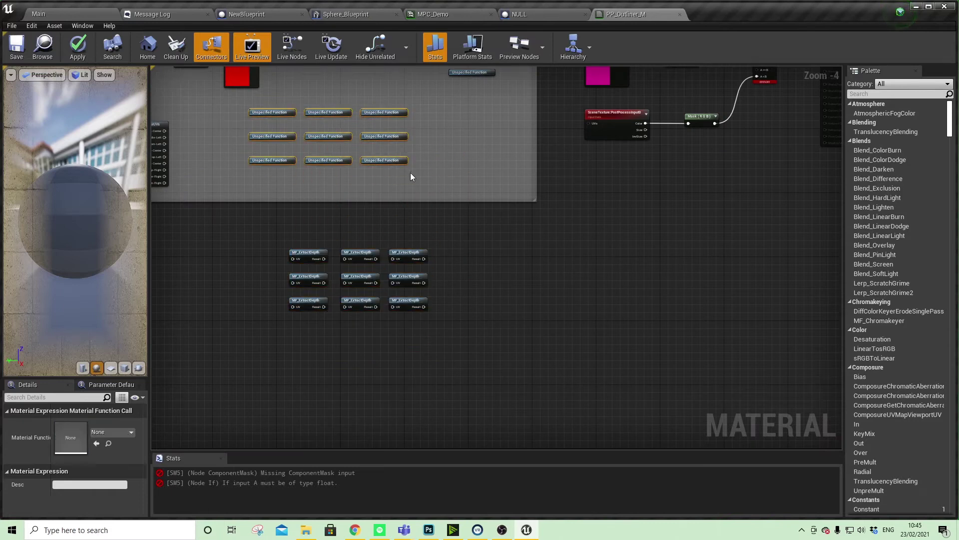
pyautogui.press('Delete')
pyautogui.moveTo(244, 232); pyautogui.dragTo(435, 320)
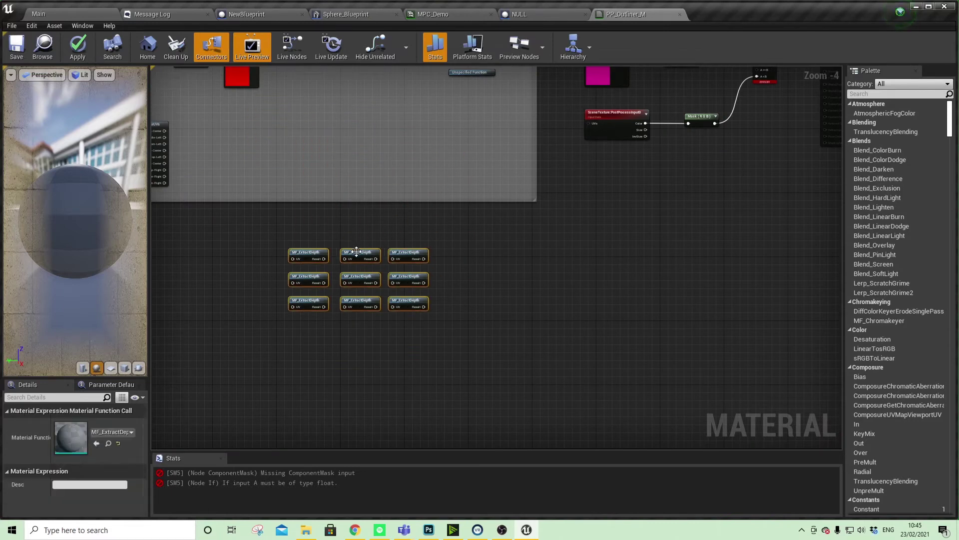
pyautogui.moveTo(356, 251); pyautogui.dragTo(306, 121)
pyautogui.moveTo(306, 121); pyautogui.dragTo(302, 365, button='right')
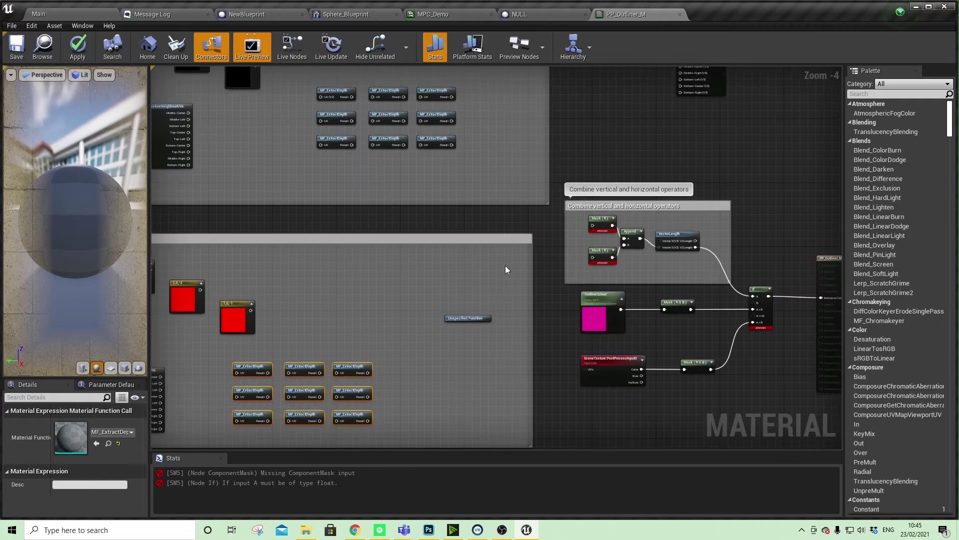
pyautogui.scroll(-2, 506, 265)
# Move the 3x3 Image Convolution node into the horizontal box and delete the leftover placeholder.
pyautogui.moveTo(584, 188); pyautogui.dragTo(487, 220)
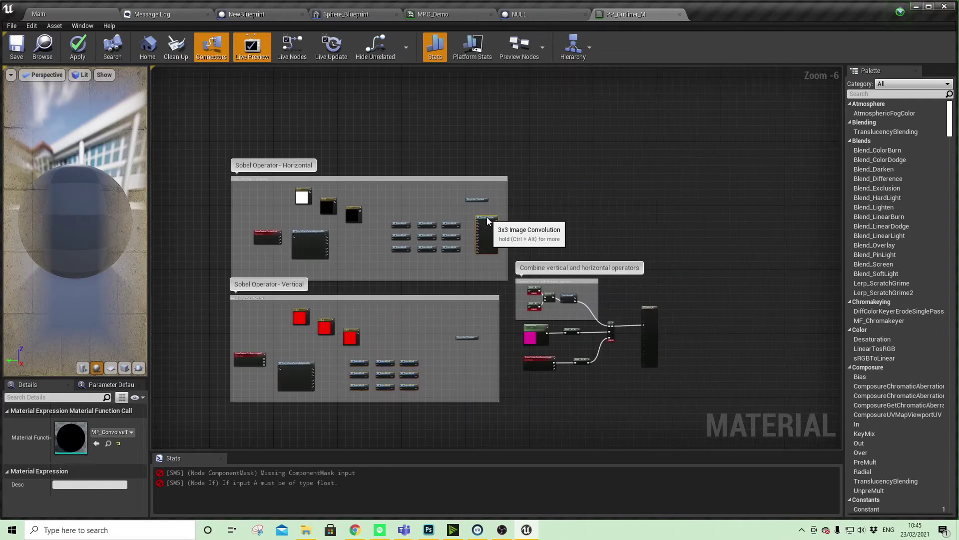
pyautogui.click(485, 200)
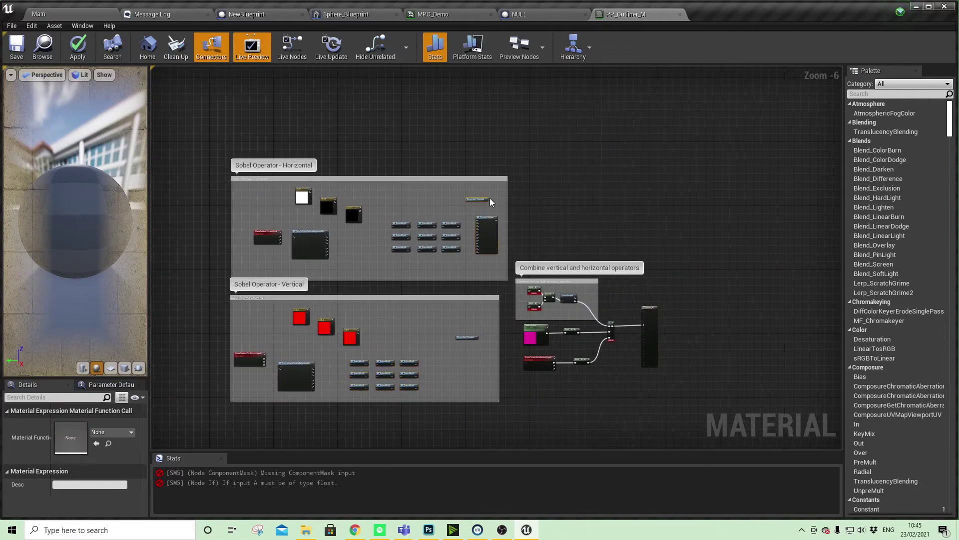
pyautogui.press('Delete')
# Duplicate the 3x3 Image Convolution node into the Sobel Vertical box.
pyautogui.click(488, 219)
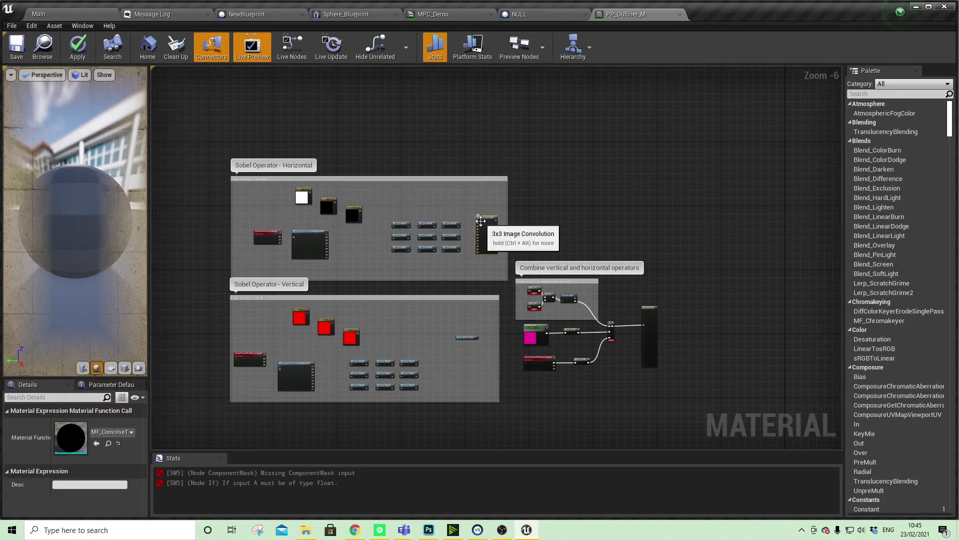
pyautogui.hotkey('ctrl', 'w')
pyautogui.moveTo(492, 225); pyautogui.dragTo(467, 296)
pyautogui.click(472, 334)
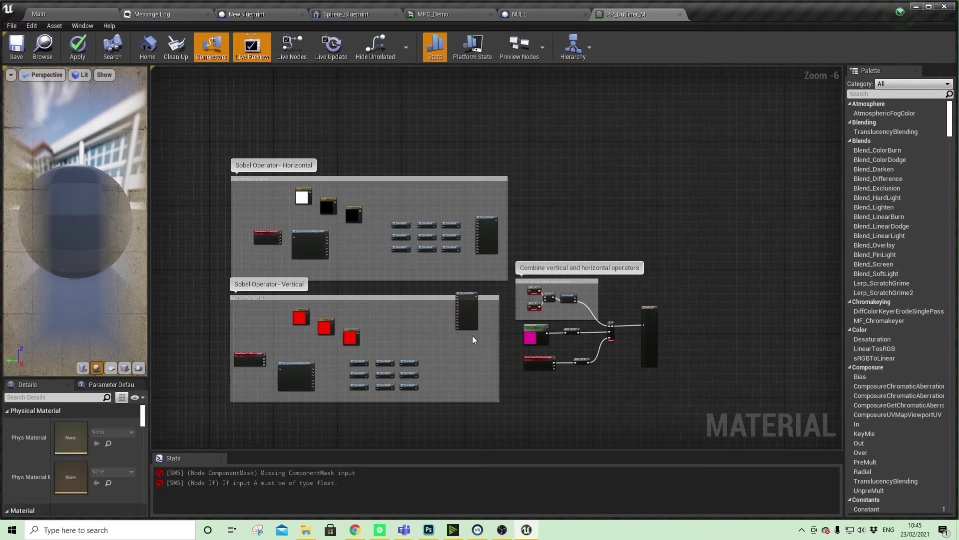
# Connect the horizontal MF_ConvolveTexture Result to the Mask node in the Combine group.
pyautogui.moveTo(466, 300); pyautogui.dragTo(471, 339)
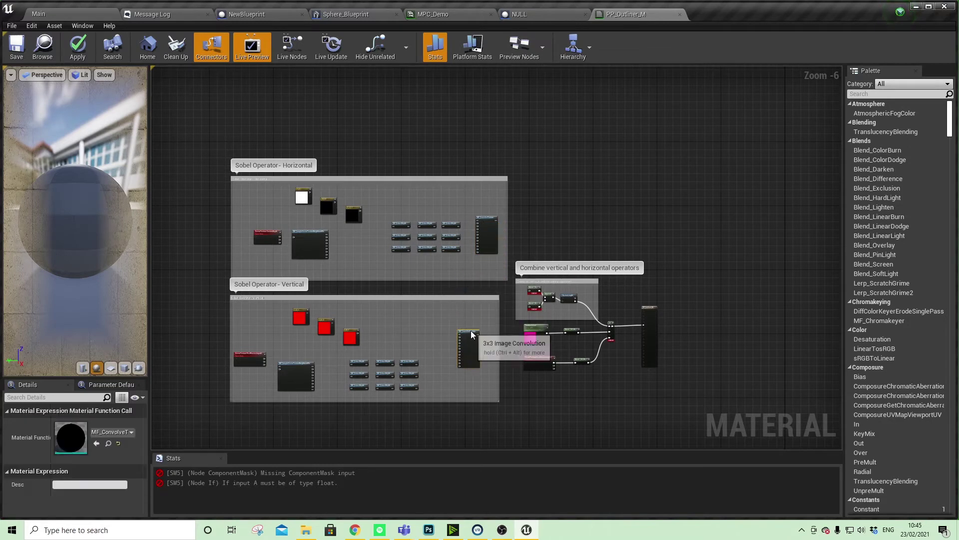
pyautogui.scroll(2, 409, 352)
pyautogui.moveTo(410, 351); pyautogui.dragTo(558, 340, button='right')
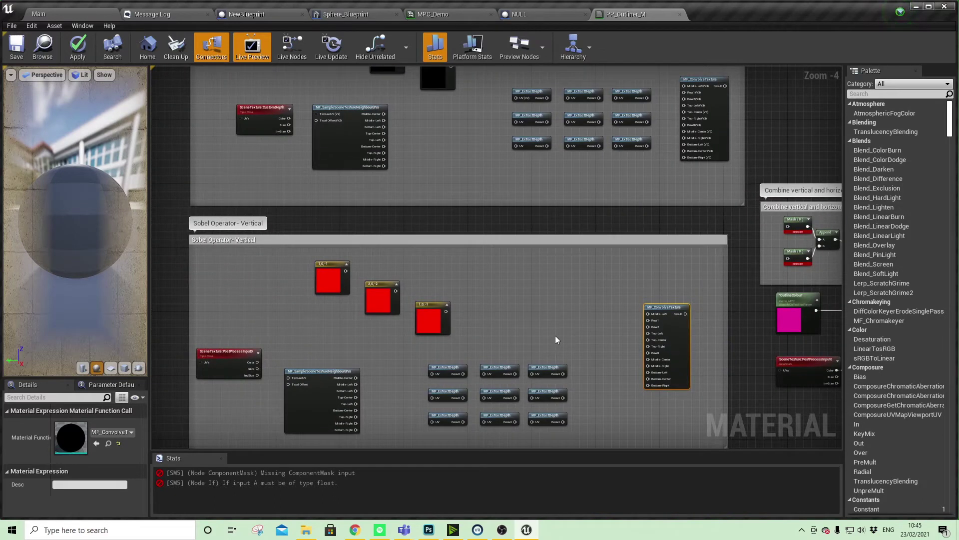
pyautogui.moveTo(476, 310); pyautogui.dragTo(514, 388, button='right')
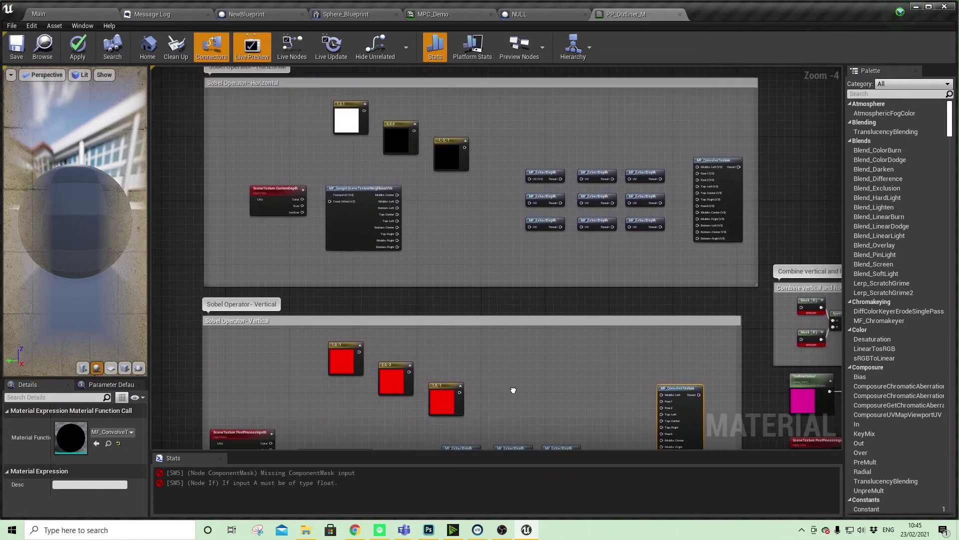
pyautogui.moveTo(466, 258); pyautogui.dragTo(435, 272, button='right')
pyautogui.scroll(1, 484, 265)
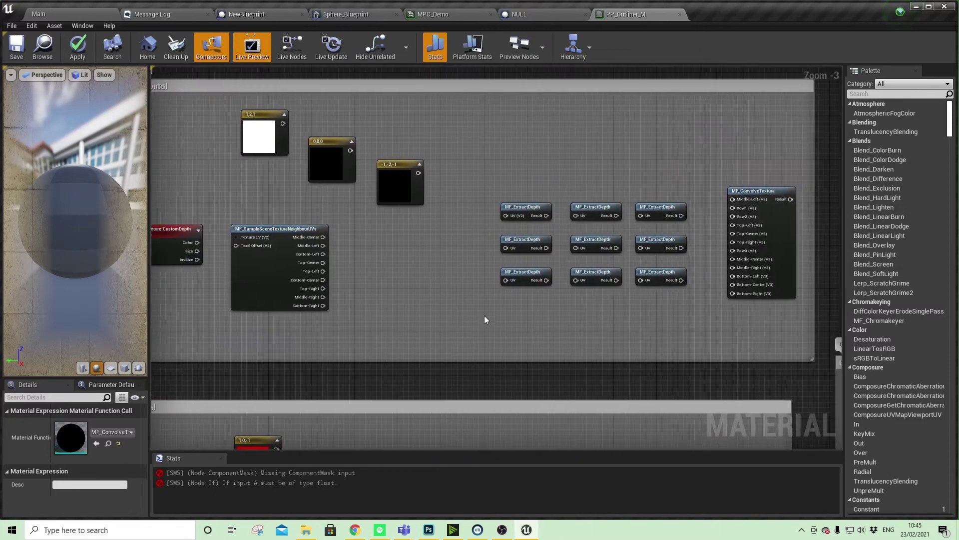
pyautogui.scroll(-1, 506, 314)
pyautogui.moveTo(507, 315); pyautogui.dragTo(466, 305, button='right')
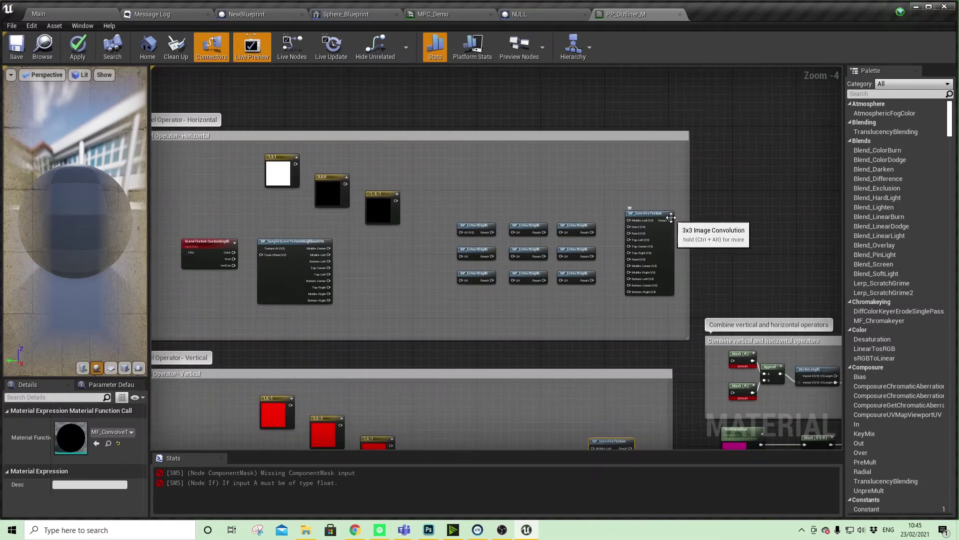
pyautogui.moveTo(670, 221); pyautogui.dragTo(732, 360)
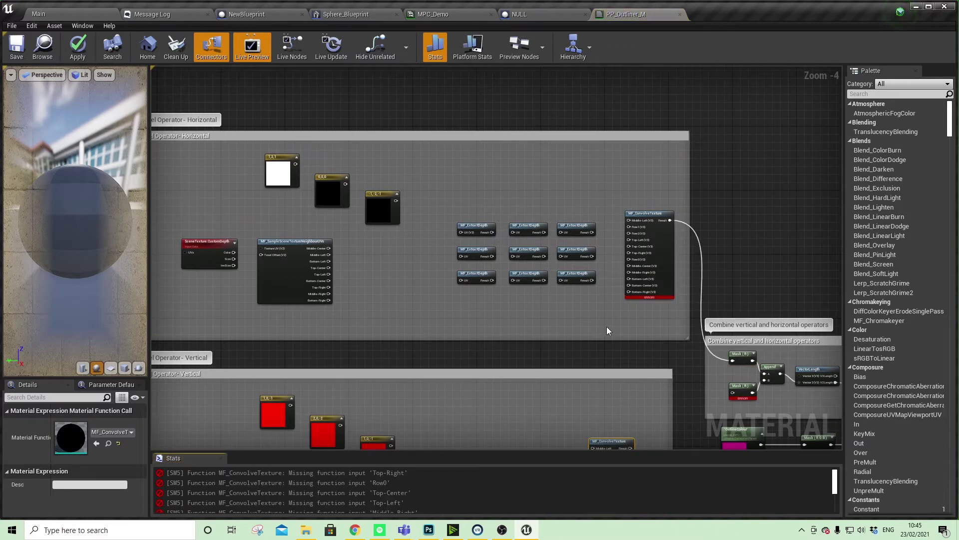
pyautogui.moveTo(608, 330); pyautogui.dragTo(625, 248, button='right')
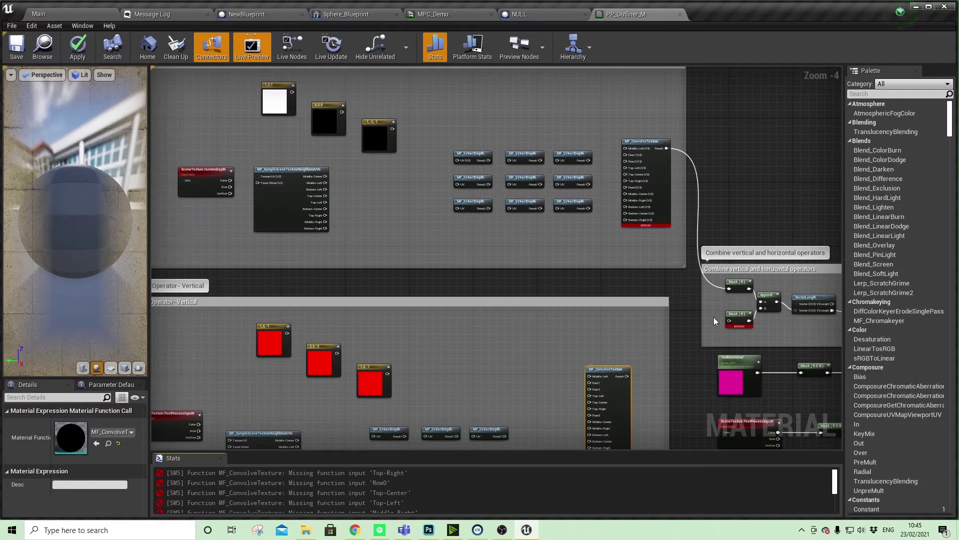
pyautogui.moveTo(482, 274); pyautogui.dragTo(446, 255, button='right')
pyautogui.scroll(2, 440, 254)
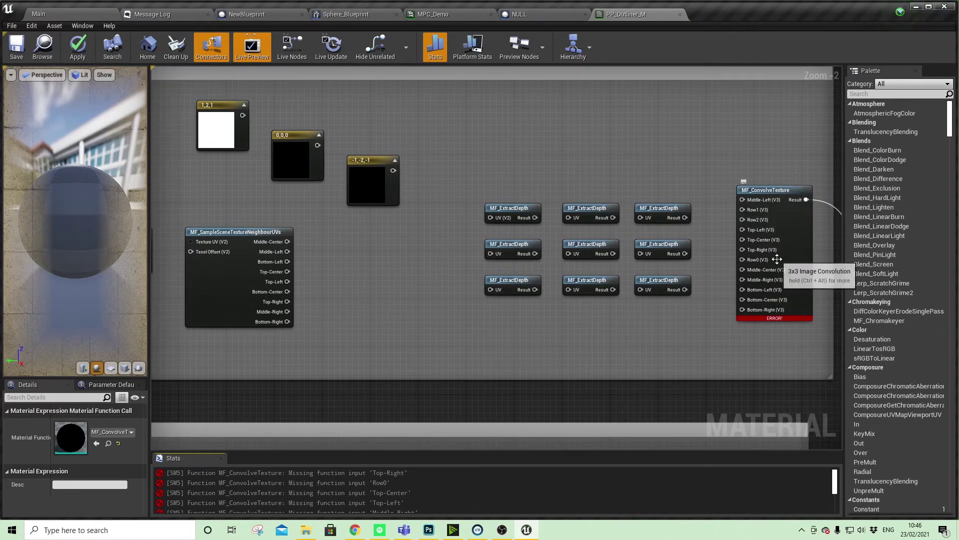
# Wire kernel constants 1,2,1 to Row1, 0,0,0 to Row2 and -1,-2,-1 to Row0.
pyautogui.moveTo(242, 115); pyautogui.dragTo(743, 210)
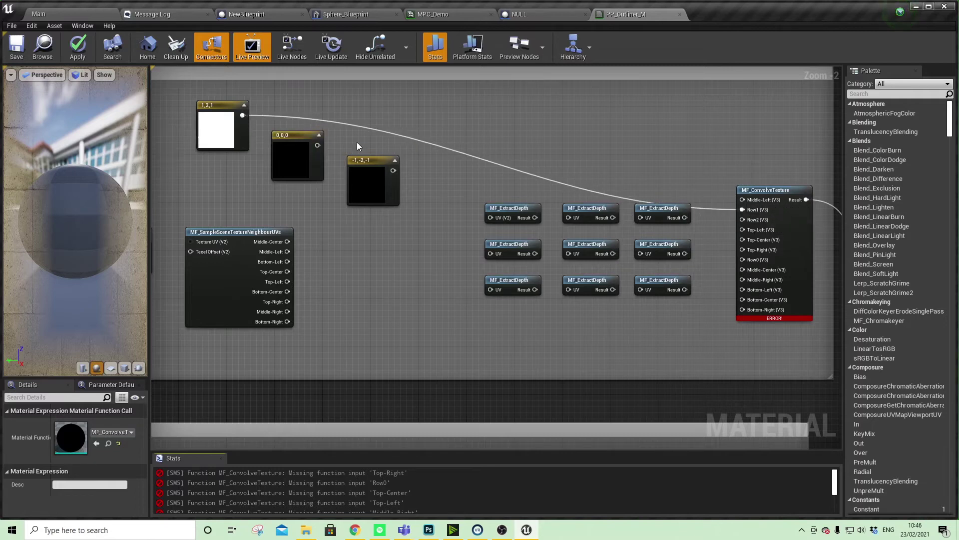
pyautogui.moveTo(318, 145); pyautogui.dragTo(742, 260)
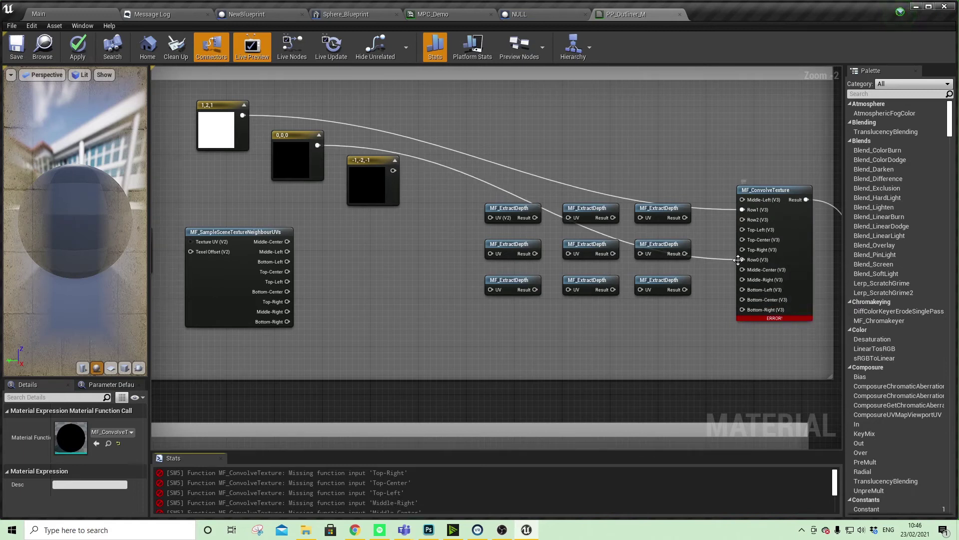
pyautogui.keyDown('ctrl'); pyautogui.moveTo(743, 259); pyautogui.dragTo(744, 219); pyautogui.keyUp('ctrl')
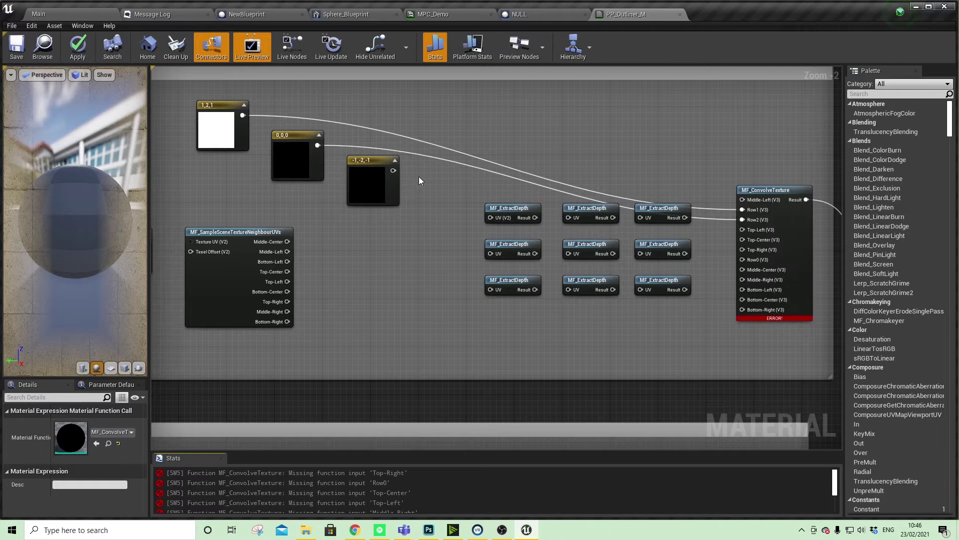
pyautogui.moveTo(394, 170); pyautogui.dragTo(743, 259)
# Connect SceneTexture:CustomDepth InvSize to the neighbour-UV node's Texel Offset input.
pyautogui.moveTo(372, 250); pyautogui.dragTo(522, 237, button='right')
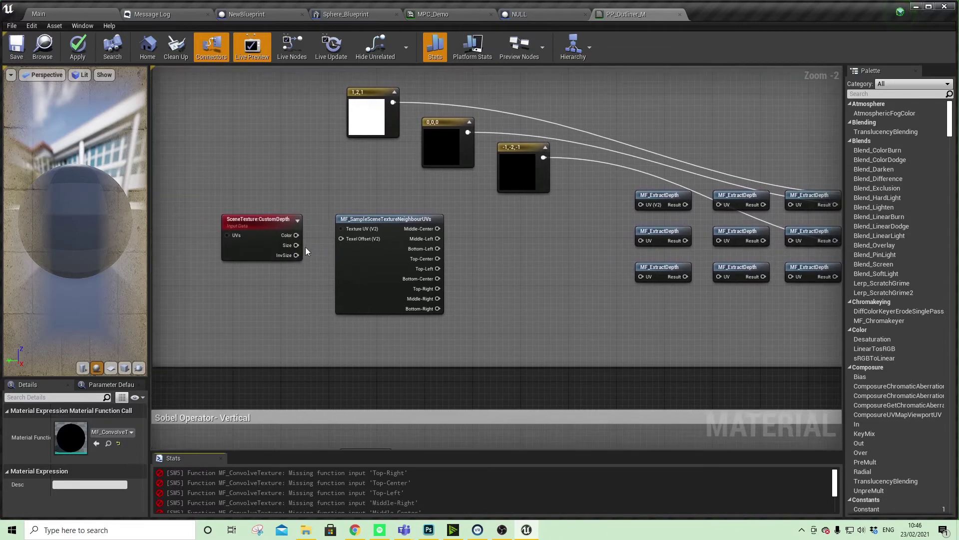
pyautogui.moveTo(296, 255); pyautogui.dragTo(341, 239)
pyautogui.moveTo(272, 220); pyautogui.dragTo(261, 202)
pyautogui.moveTo(495, 275); pyautogui.dragTo(399, 288, button='right')
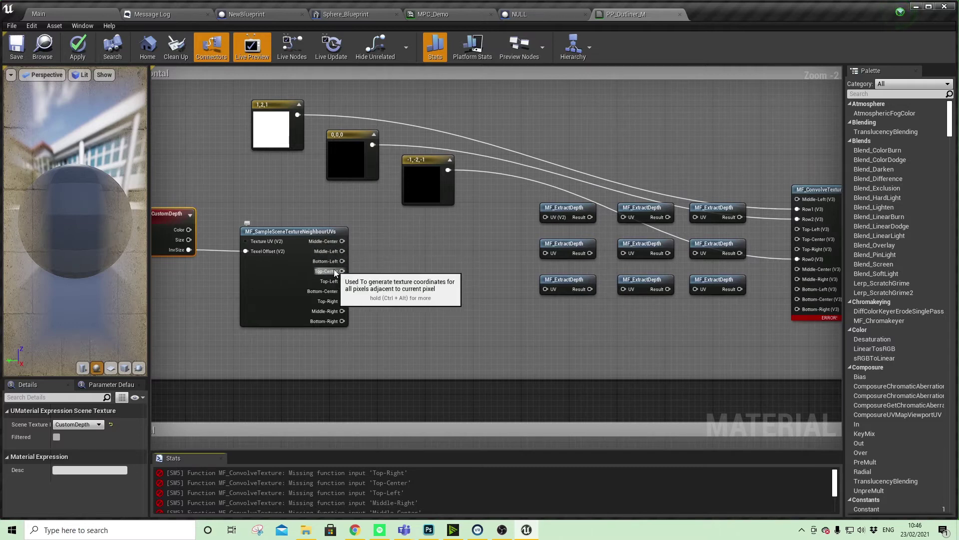
# Connect the nine neighbour-UV outputs to the matching MF_ExtractDepth UV inputs in the grid.
pyautogui.moveTo(342, 241); pyautogui.dragTo(629, 253)
pyautogui.moveTo(342, 250); pyautogui.dragTo(539, 264)
pyautogui.moveTo(343, 261); pyautogui.dragTo(546, 290)
pyautogui.moveTo(344, 270); pyautogui.dragTo(624, 218)
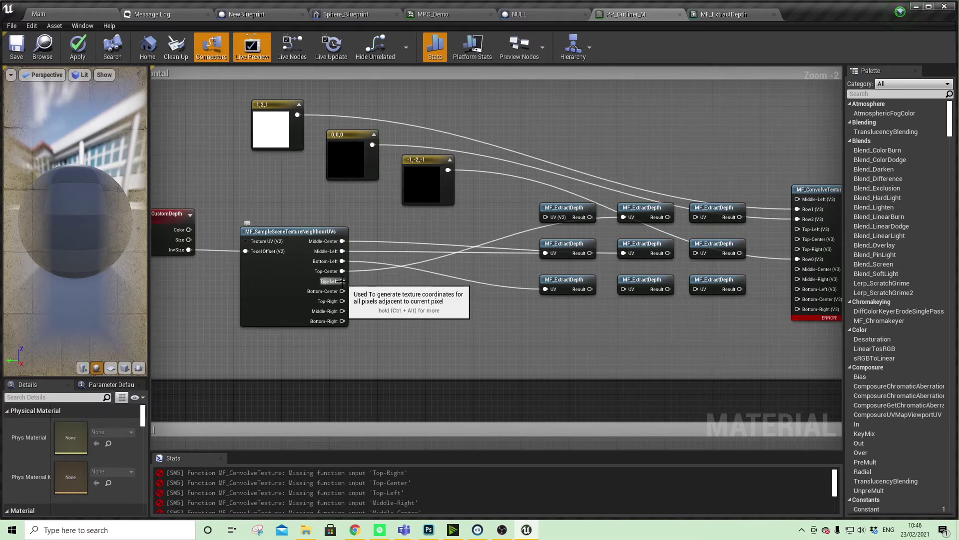
pyautogui.moveTo(342, 281); pyautogui.dragTo(549, 218)
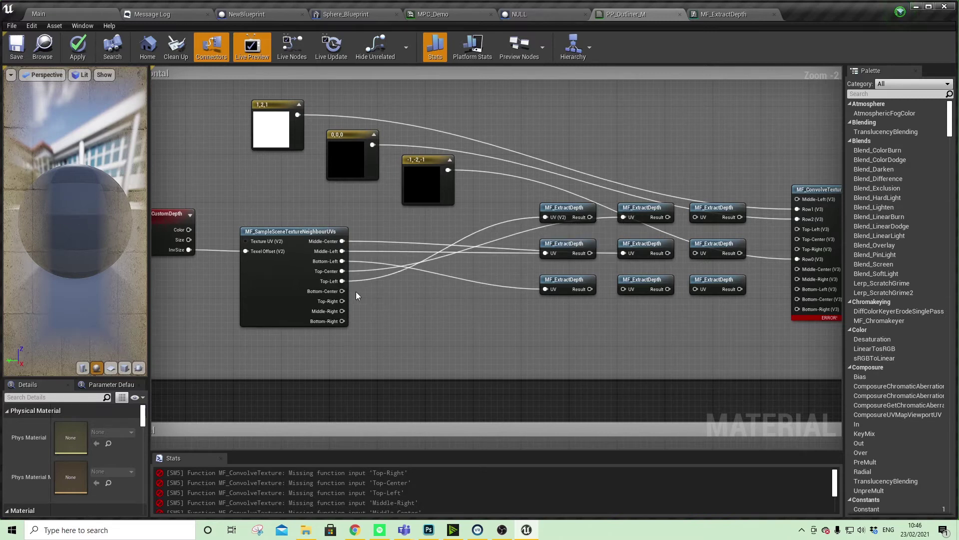
pyautogui.moveTo(344, 291); pyautogui.dragTo(624, 290)
pyautogui.moveTo(342, 300); pyautogui.dragTo(697, 220)
pyautogui.moveTo(343, 311); pyautogui.dragTo(695, 253)
pyautogui.moveTo(343, 321); pyautogui.dragTo(699, 288)
pyautogui.moveTo(699, 288); pyautogui.dragTo(561, 335, button='right')
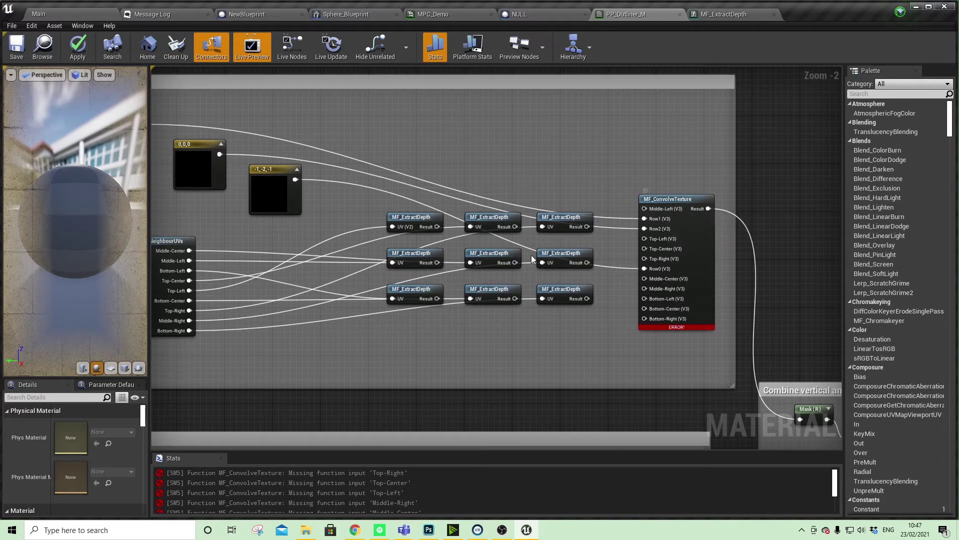
# Wire the nine MF_ExtractDepth results into MF_ConvolveTexture's Top, Middle and Bottom inputs.
pyautogui.moveTo(438, 262); pyautogui.dragTo(646, 210)
pyautogui.moveTo(437, 227); pyautogui.dragTo(645, 239)
pyautogui.moveTo(519, 228); pyautogui.dragTo(645, 249)
pyautogui.moveTo(587, 226); pyautogui.dragTo(645, 258)
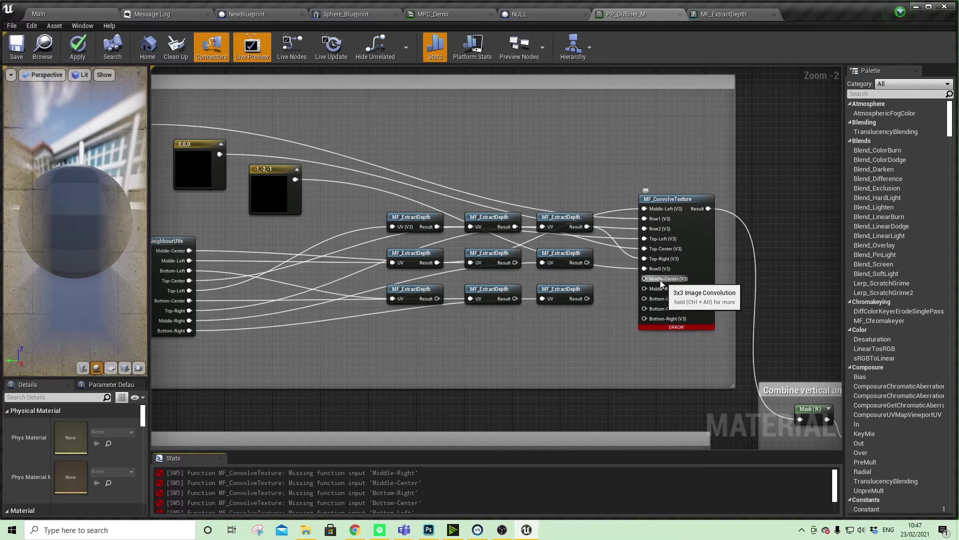
pyautogui.moveTo(515, 262); pyautogui.dragTo(645, 278)
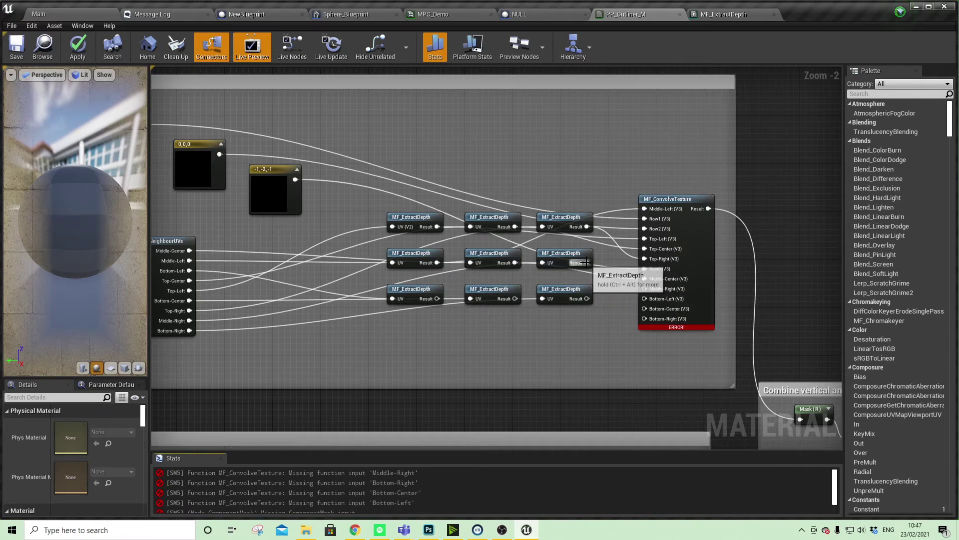
pyautogui.moveTo(587, 263); pyautogui.dragTo(644, 289)
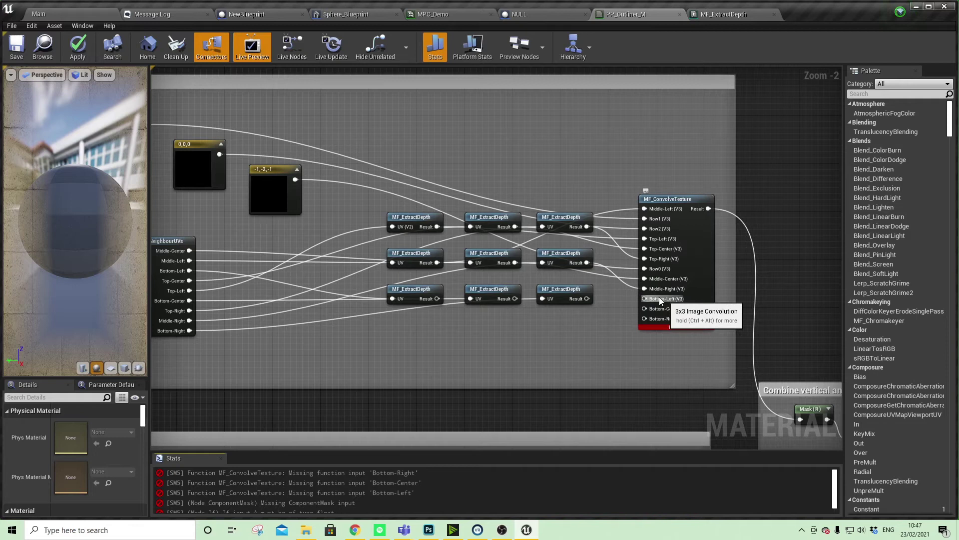
pyautogui.moveTo(587, 298); pyautogui.dragTo(645, 299)
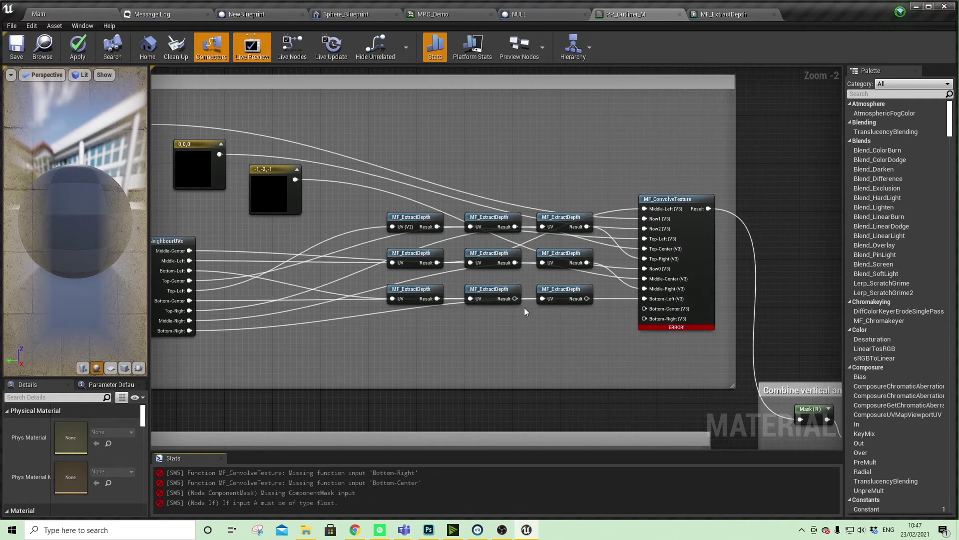
pyautogui.moveTo(515, 298); pyautogui.dragTo(645, 309)
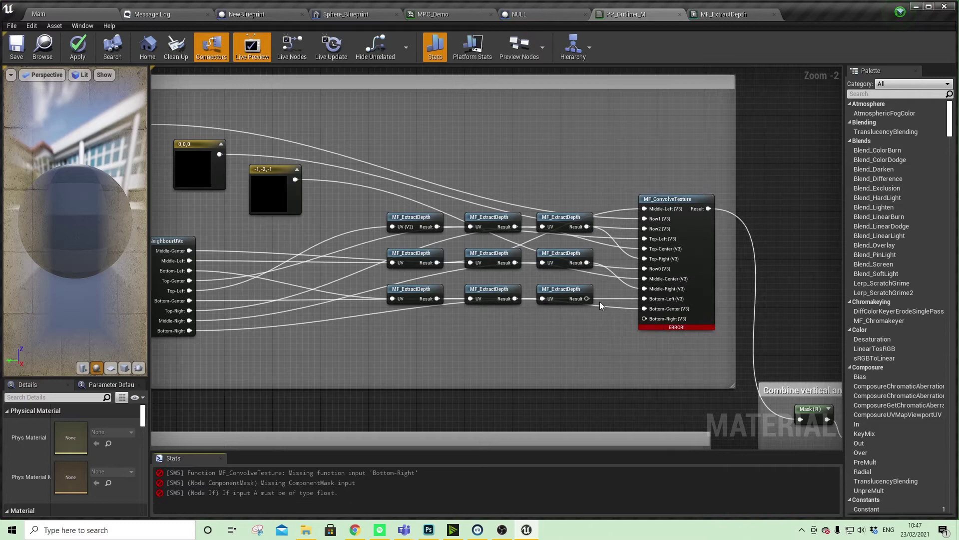
pyautogui.moveTo(587, 299); pyautogui.dragTo(645, 318)
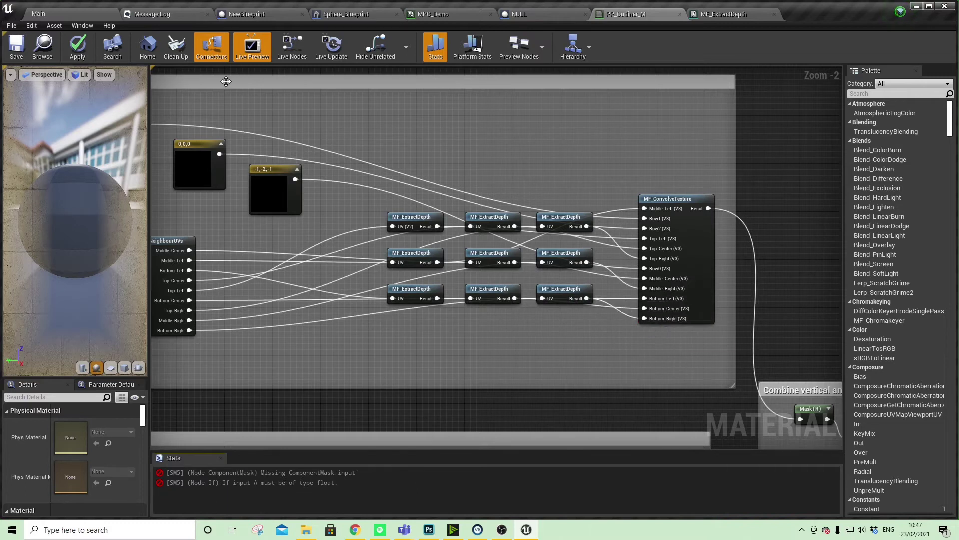
# Drop a PP_Outline actor into the viewport and open its blueprint from the World Outliner.
pyautogui.scroll(-4, 370, 286)
pyautogui.scroll(1, 432, 284)
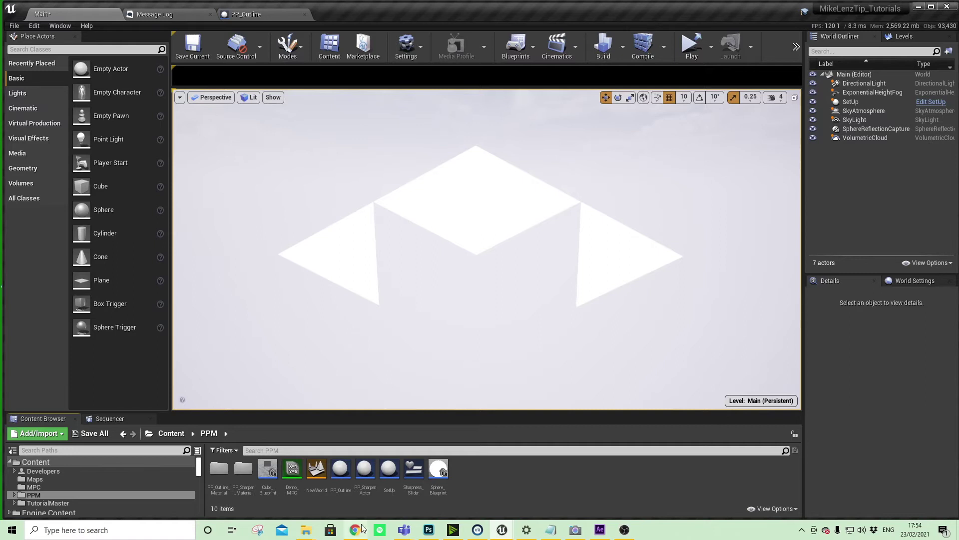
pyautogui.click(340, 469)
pyautogui.moveTo(340, 468); pyautogui.dragTo(376, 330)
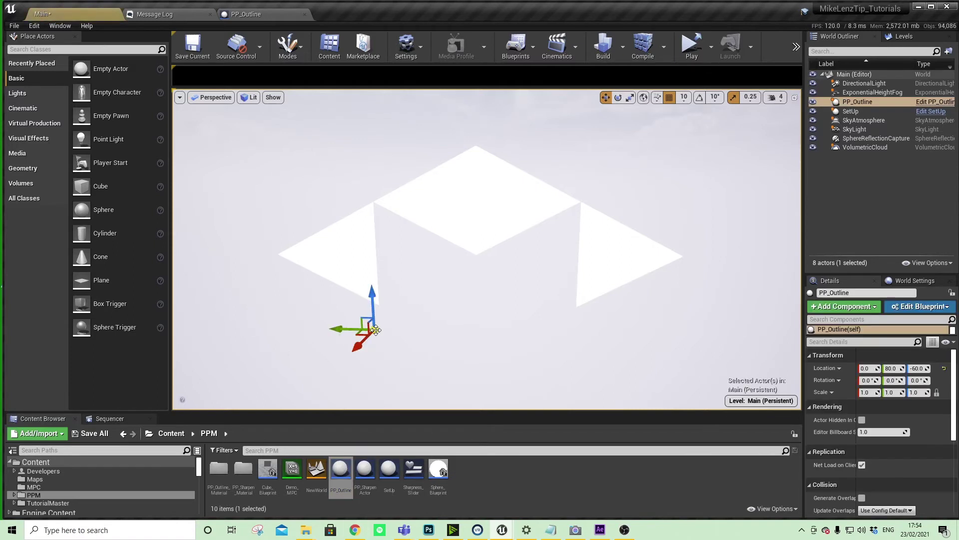
pyautogui.click(935, 103)
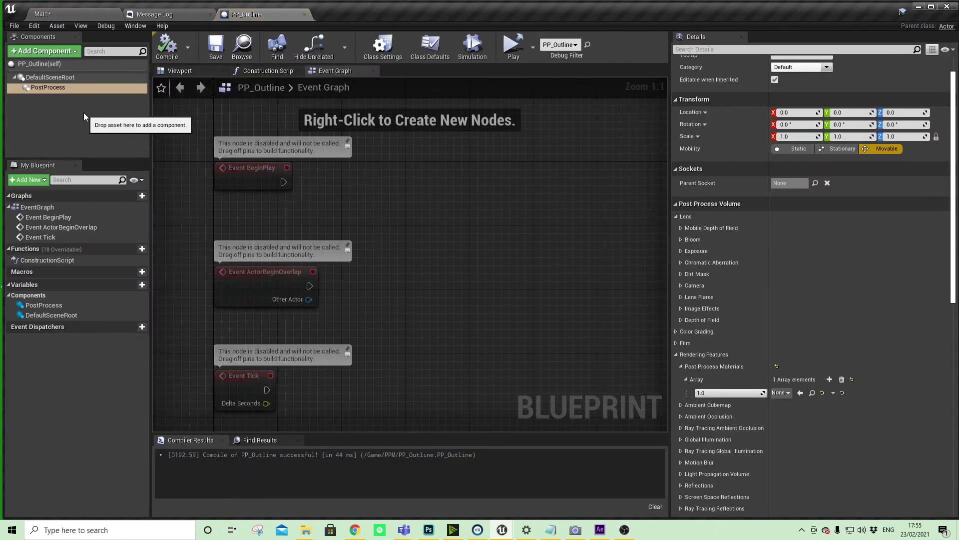
# Add PP_Outliner_Inst as the PostProcess component's post process material and compile PP_Outline.
pyautogui.click(53, 88)
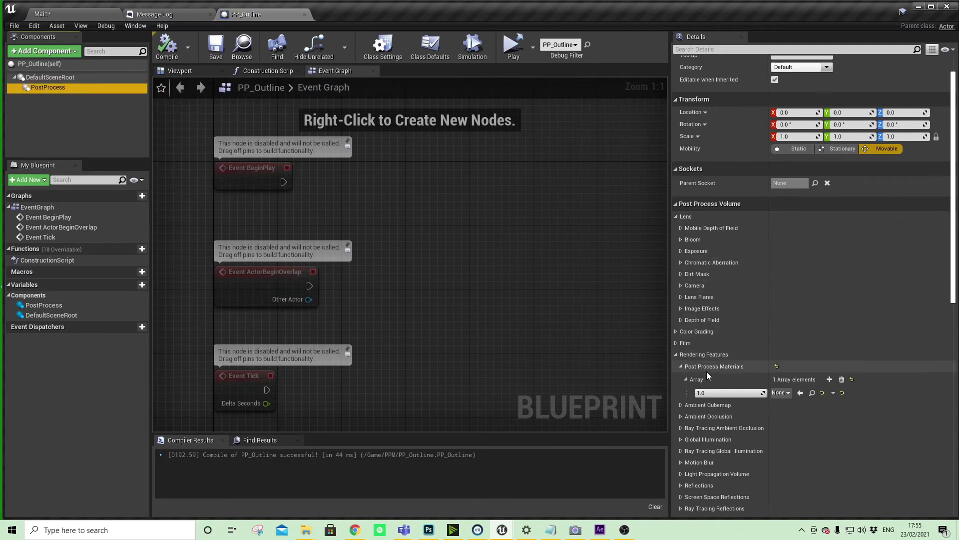
pyautogui.click(776, 366)
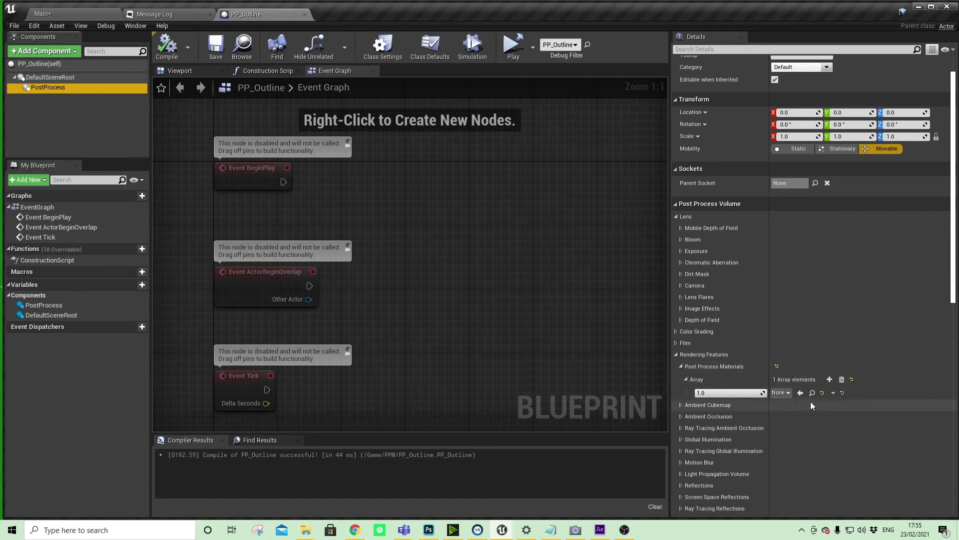
pyautogui.click(782, 392)
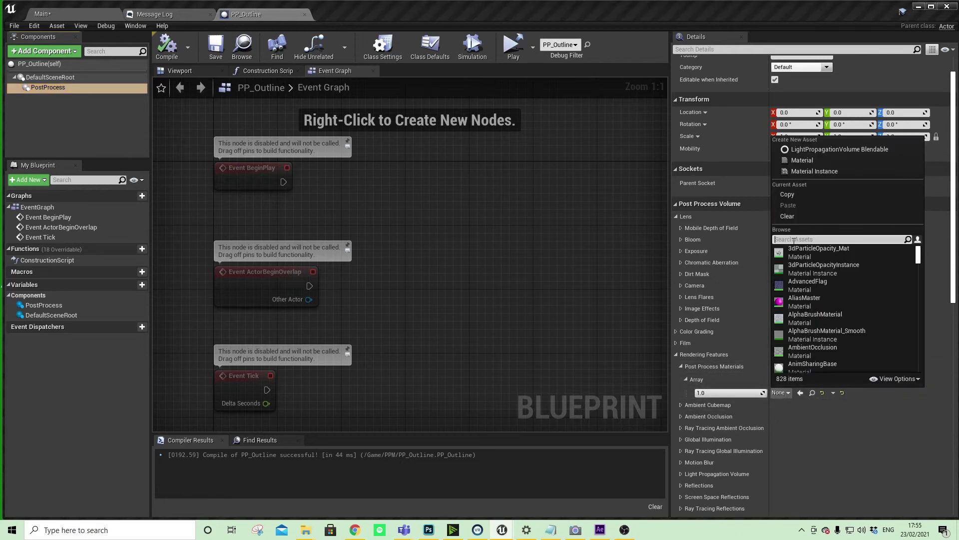
pyautogui.write('PP_out')
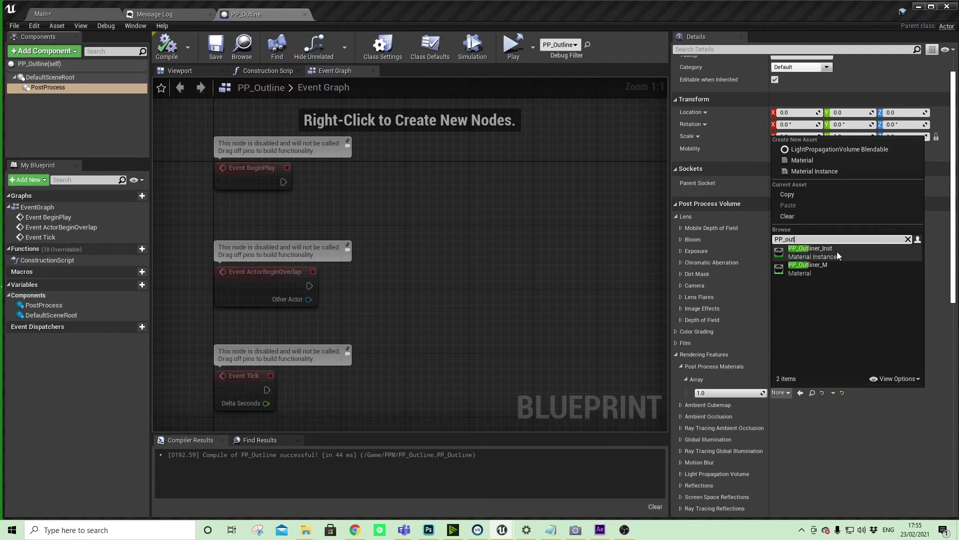
pyautogui.click(831, 249)
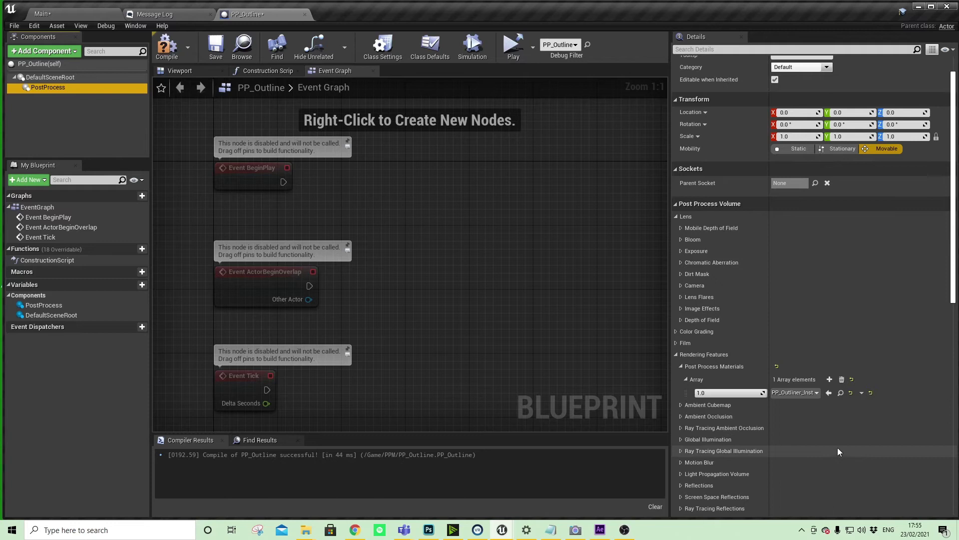
pyautogui.click(166, 46)
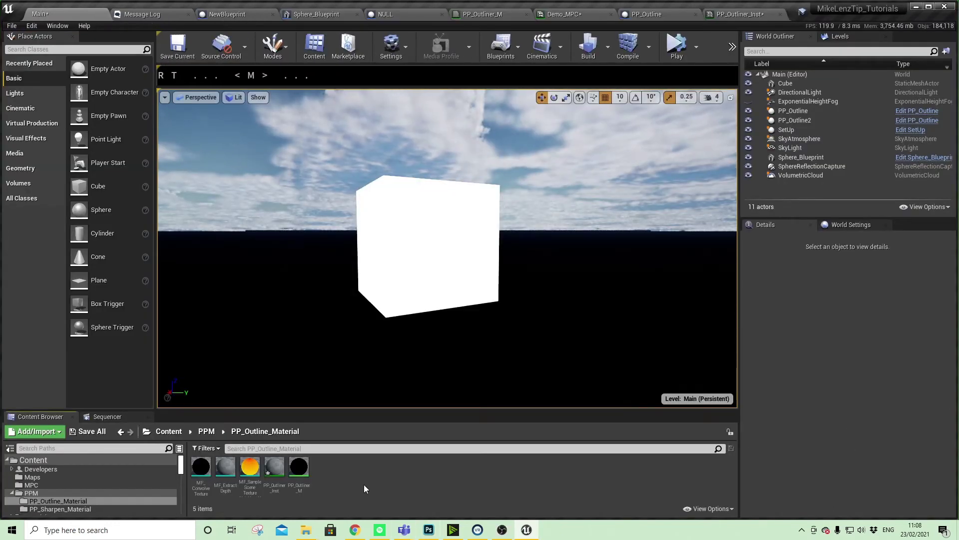
# Set PP_Outliner_Inst's parent material to PP_Outliner_M, save it, and go back to the Main tab.
pyautogui.doubleClick(275, 467)
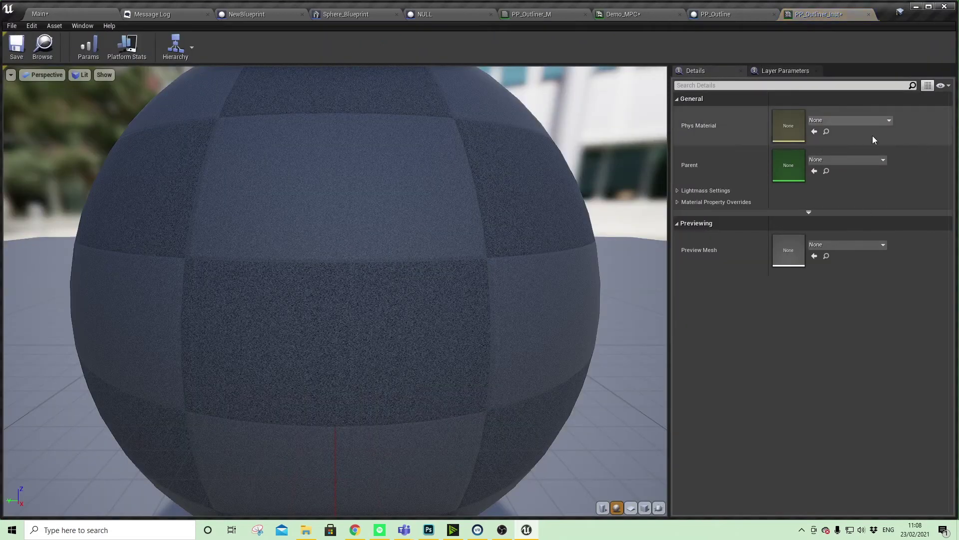
pyautogui.click(837, 159)
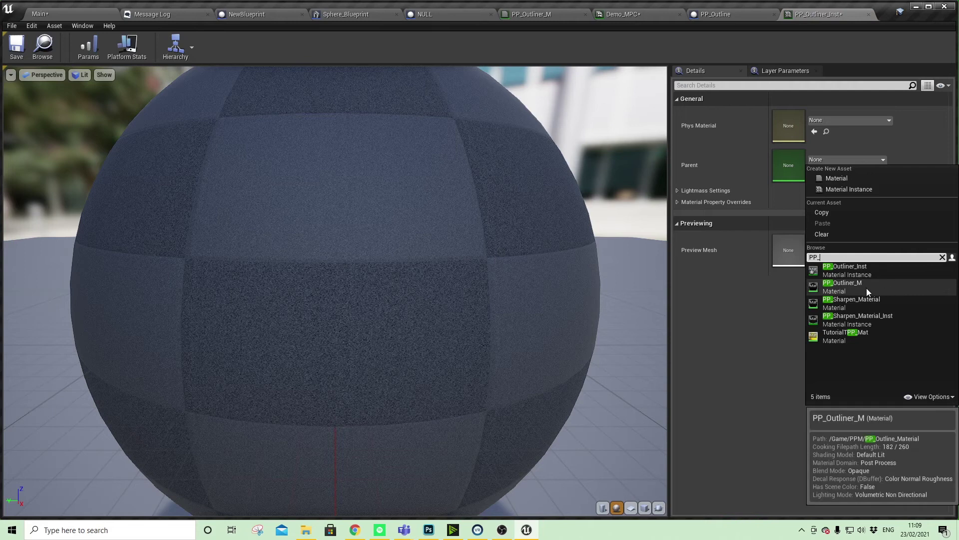
pyautogui.click(867, 288)
pyautogui.click(17, 45)
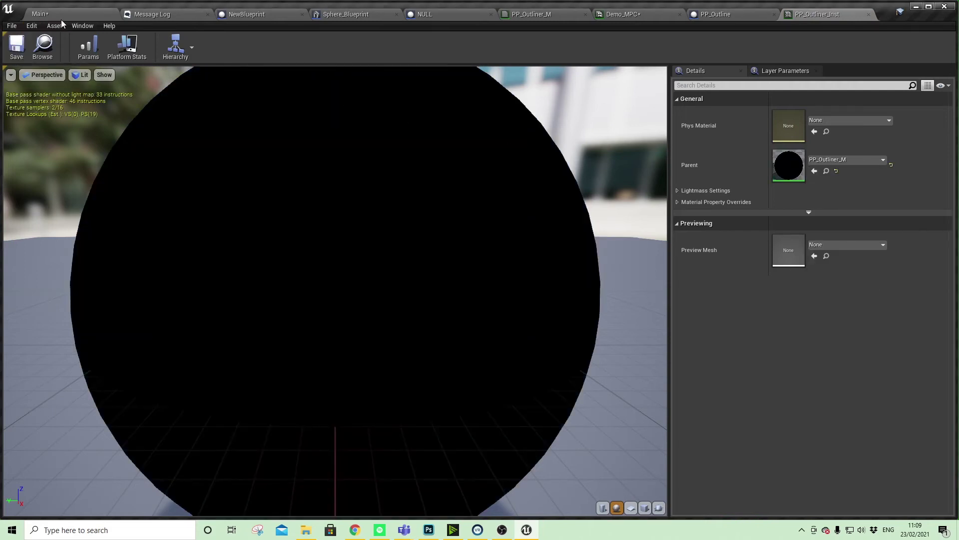
pyautogui.click(61, 15)
# Select the cube's StaticMeshComponent and filter its Details for 'cus' to find custom depth.
pyautogui.keyDown('alt'); pyautogui.moveTo(518, 252); pyautogui.dragTo(492, 248); pyautogui.keyUp('alt')
pyautogui.click(491, 248)
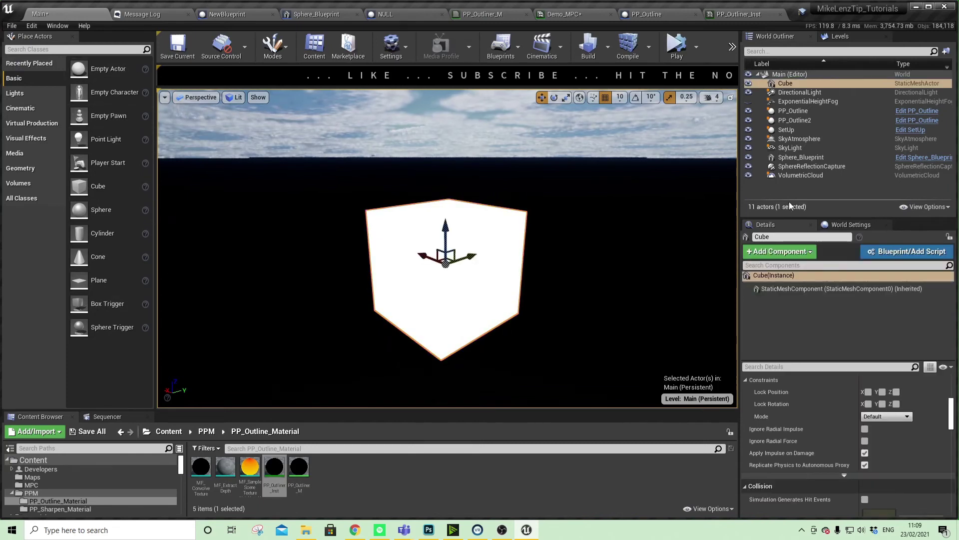
pyautogui.click(824, 290)
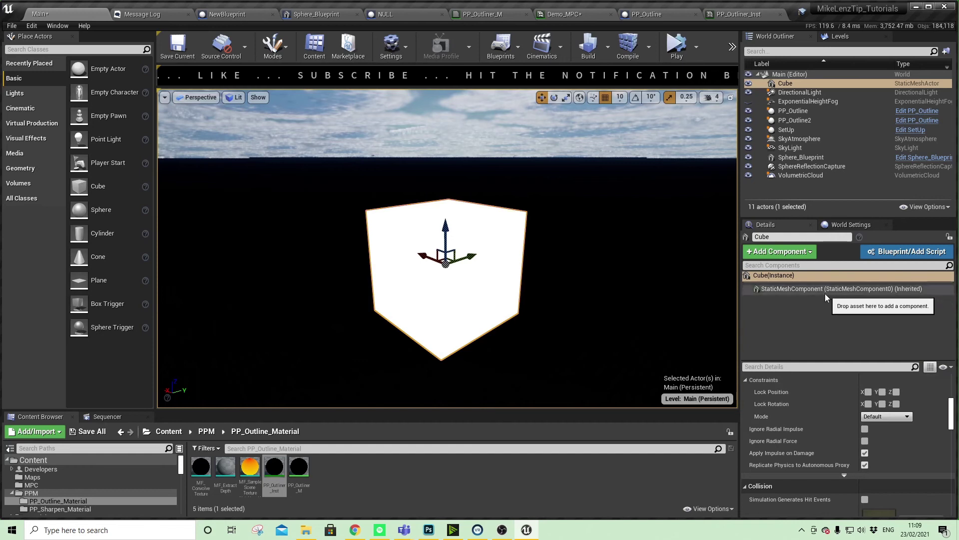
pyautogui.moveTo(913, 359); pyautogui.dragTo(844, 313)
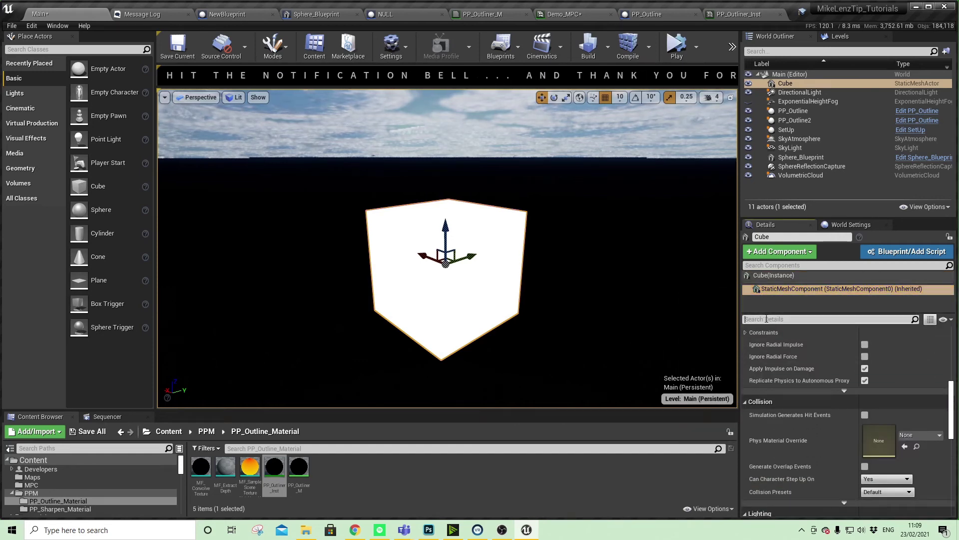
pyautogui.write('cust')
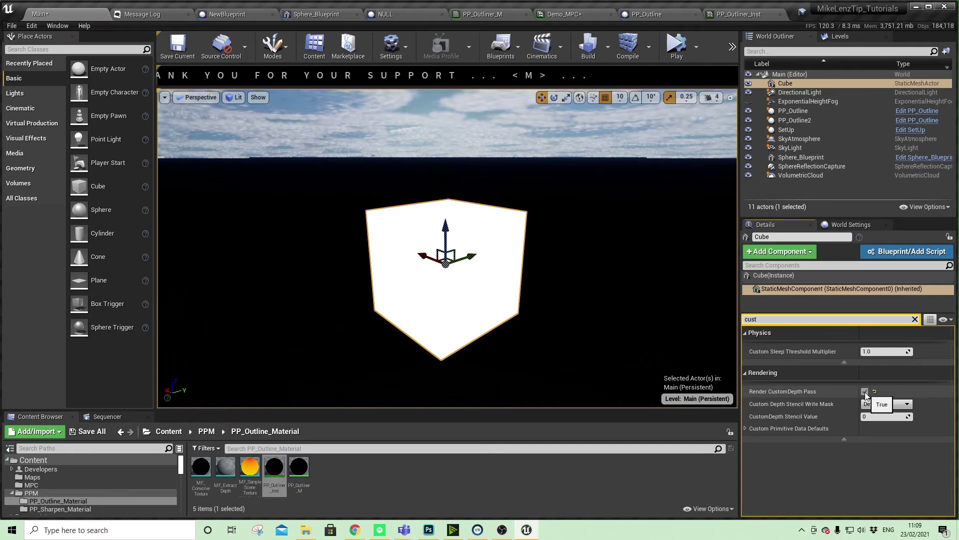
# Compare the cube with and without Render CustomDepth Pass, leaving it on to show the pink outline.
pyautogui.click(564, 275)
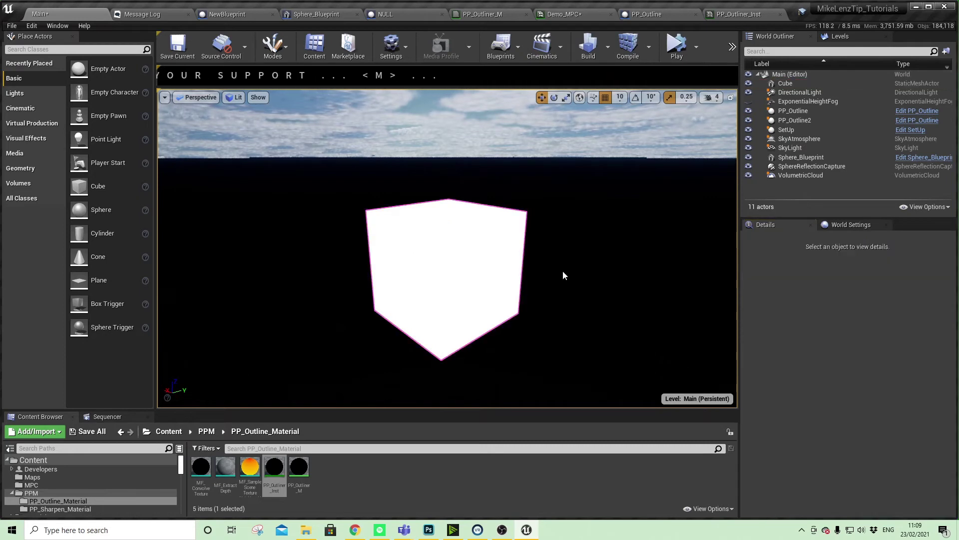
pyautogui.hotkey('ctrl', 'z')
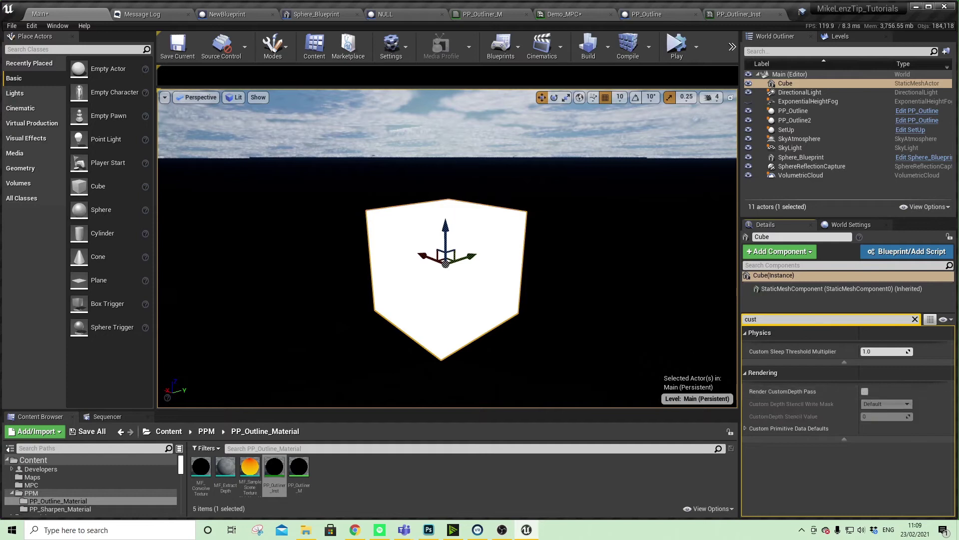
pyautogui.click(565, 272)
pyautogui.click(509, 256)
pyautogui.click(870, 398)
pyautogui.click(541, 258)
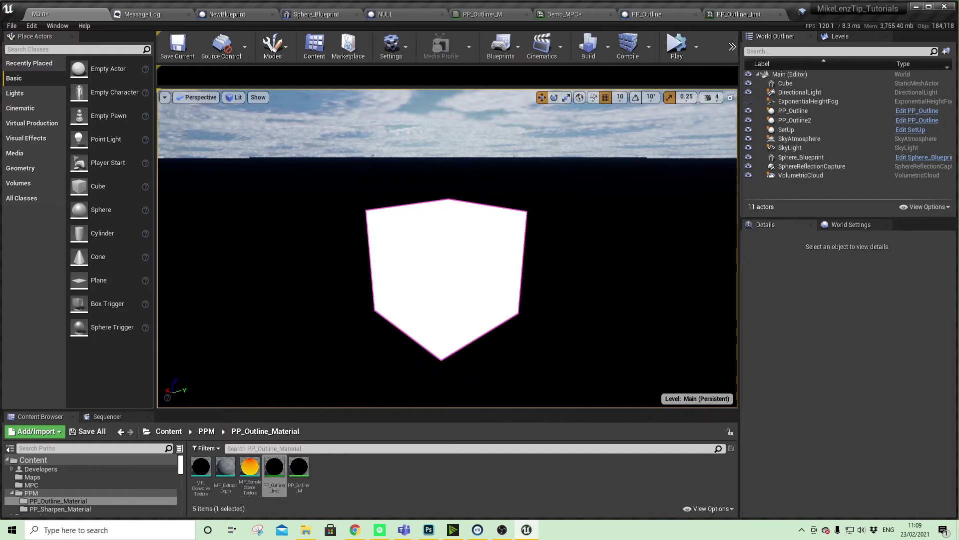
# Open the MF_SampleSceneTextureNeighbourUVs function from the PP_Outliner_M material graph.
pyautogui.click(493, 19)
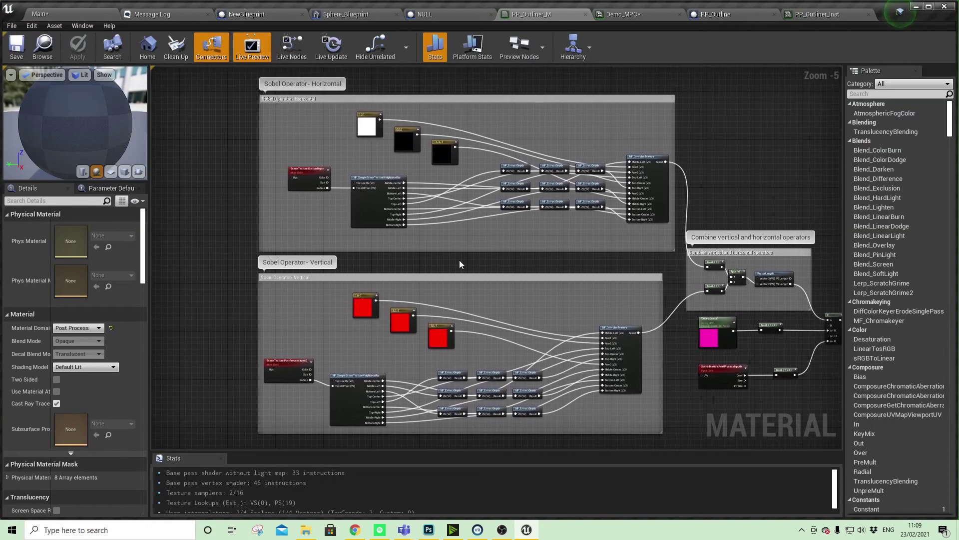
pyautogui.scroll(3, 513, 259)
pyautogui.moveTo(507, 238); pyautogui.dragTo(624, 317, button='right')
pyautogui.doubleClick(361, 272)
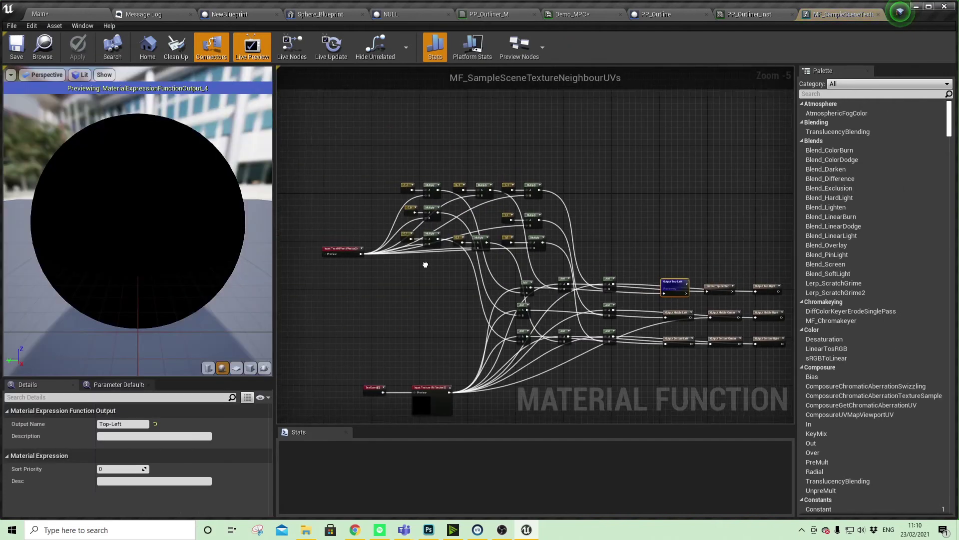
# Inspect the R/G values of the Constant2Vector neighbour offset nodes in Details.
pyautogui.scroll(4, 493, 202)
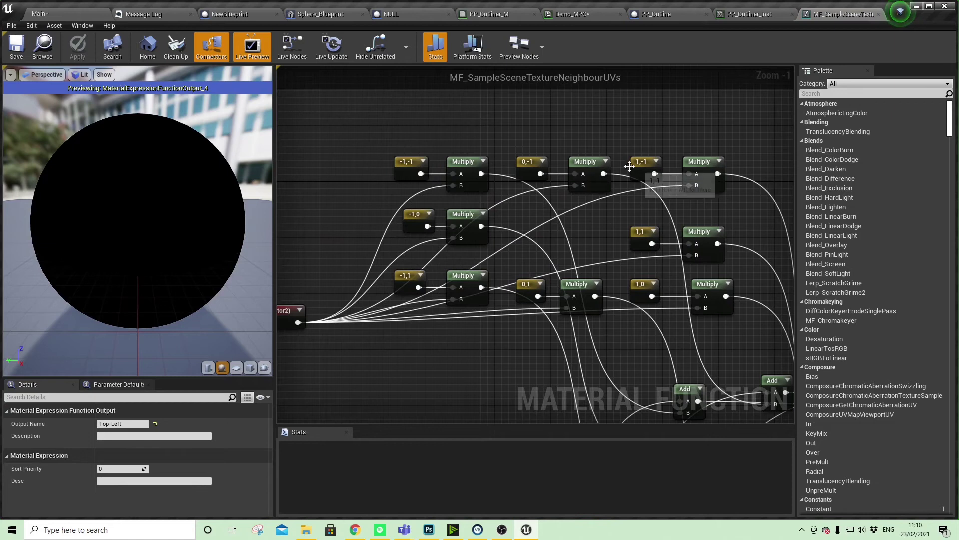
pyautogui.scroll(1, 430, 171)
pyautogui.click(408, 167)
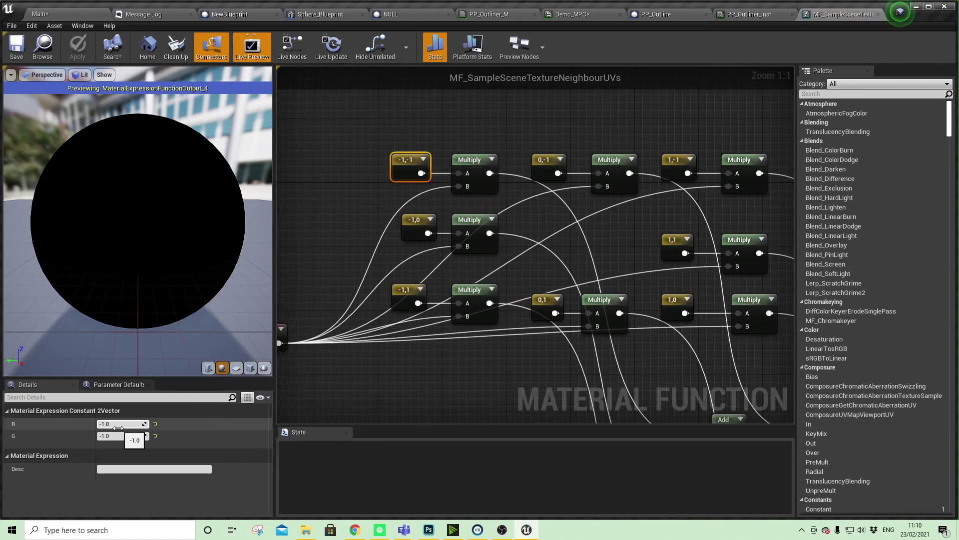
pyautogui.click(540, 145)
pyautogui.click(547, 163)
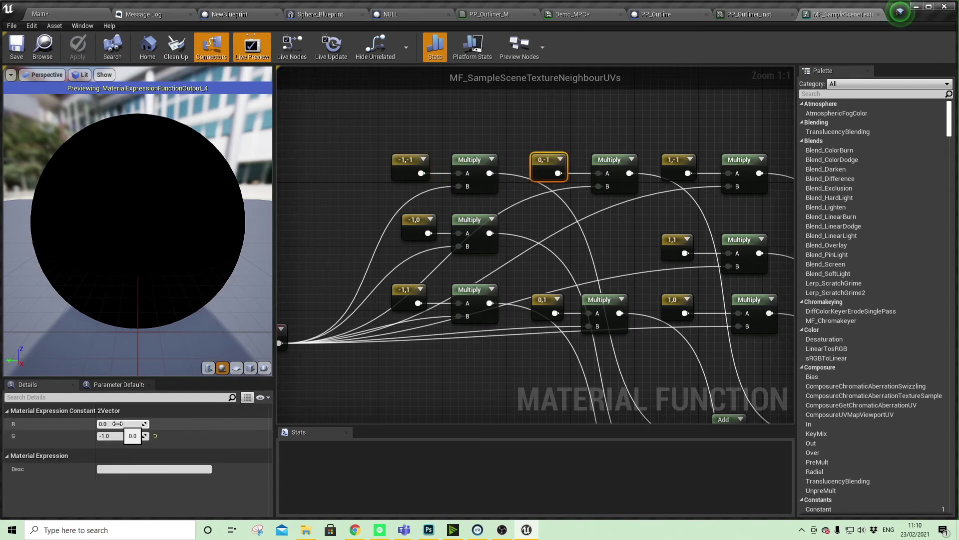
pyautogui.click(679, 159)
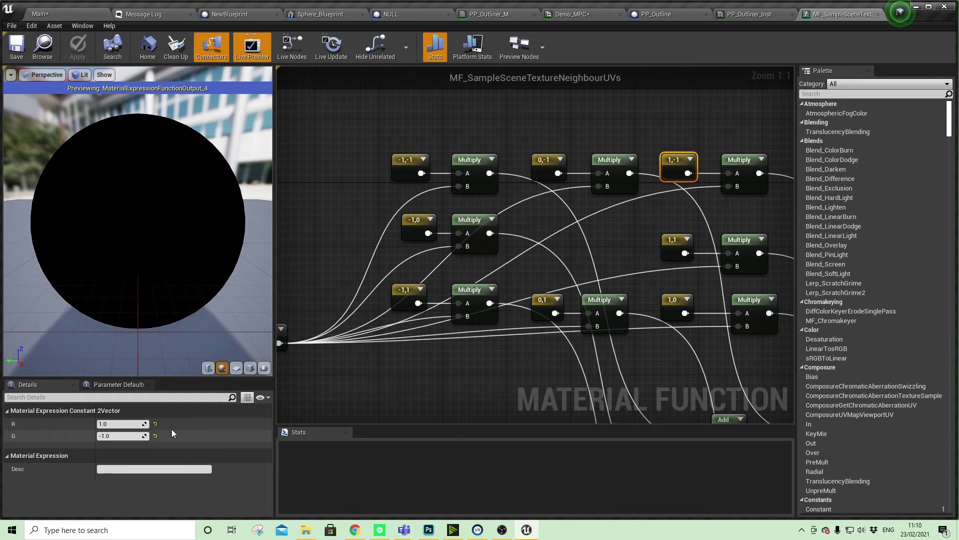
pyautogui.scroll(-3, 530, 327)
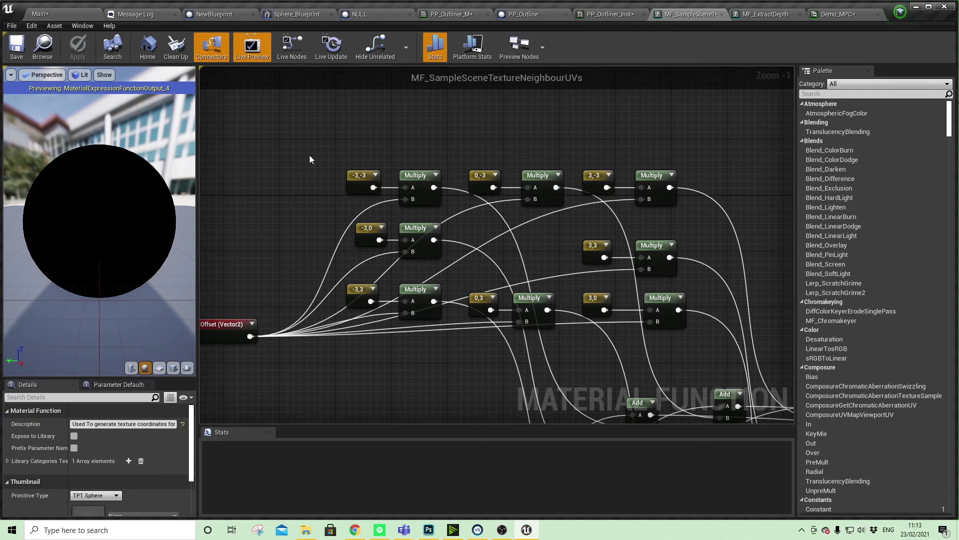
# Return to the level, deselect the cube and angle the view down onto it.
pyautogui.click(65, 14)
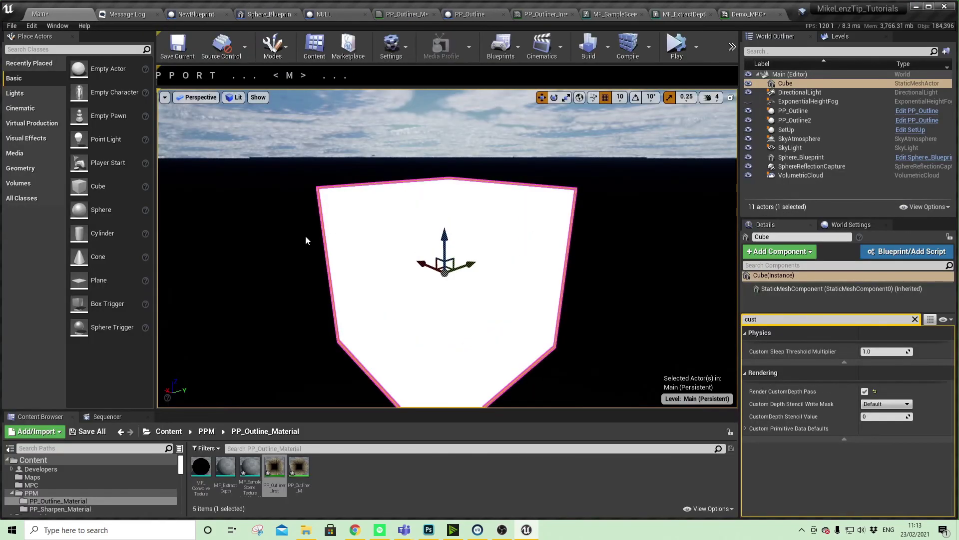
pyautogui.scroll(-2, 305, 240)
pyautogui.click(326, 278)
pyautogui.moveTo(333, 283); pyautogui.dragTo(309, 305, button='right')
pyautogui.moveTo(325, 271); pyautogui.dragTo(325, 260, button='right')
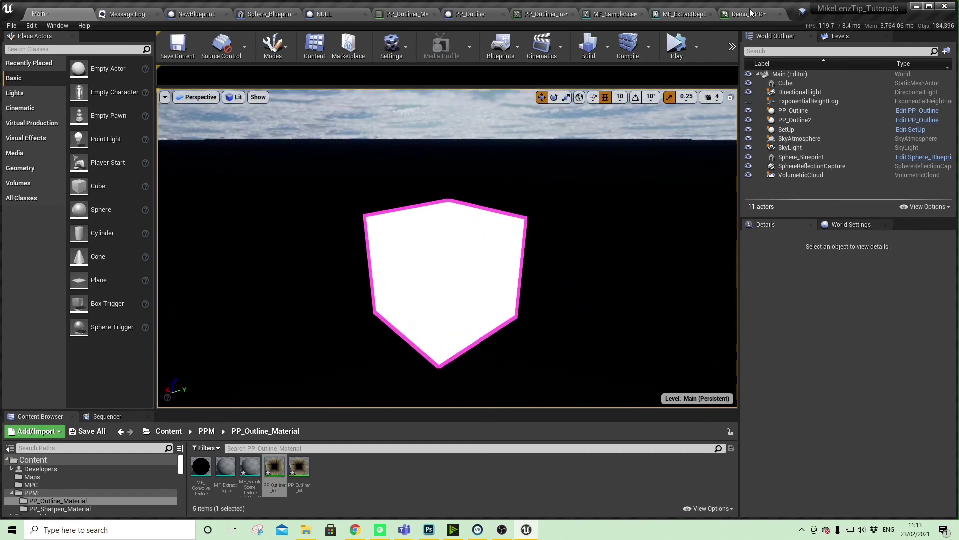
# Preview yellow, green, cyan-blue and hot pink OutlineColour values in Demo_MPC, then cancel to keep pink.
pyautogui.moveTo(745, 14); pyautogui.dragTo(661, 124)
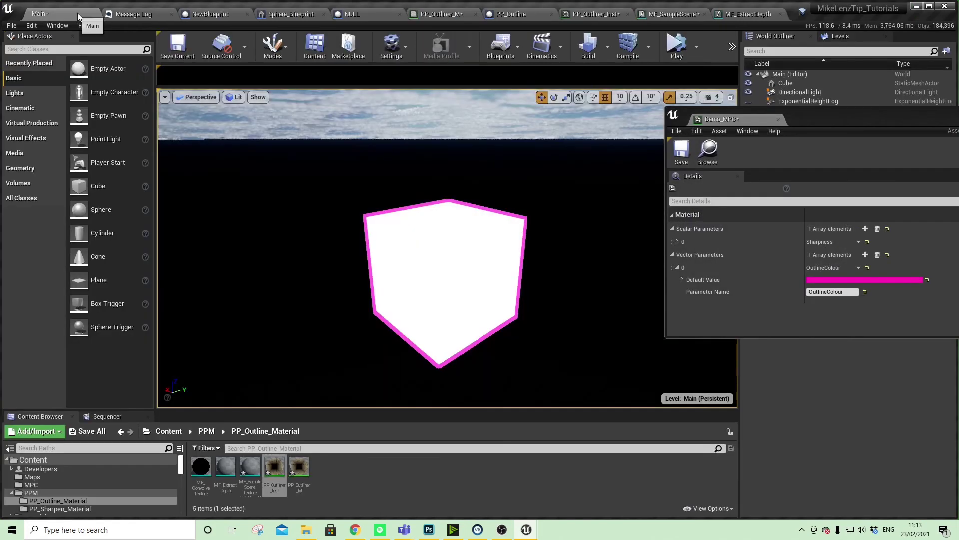
pyautogui.click(682, 281)
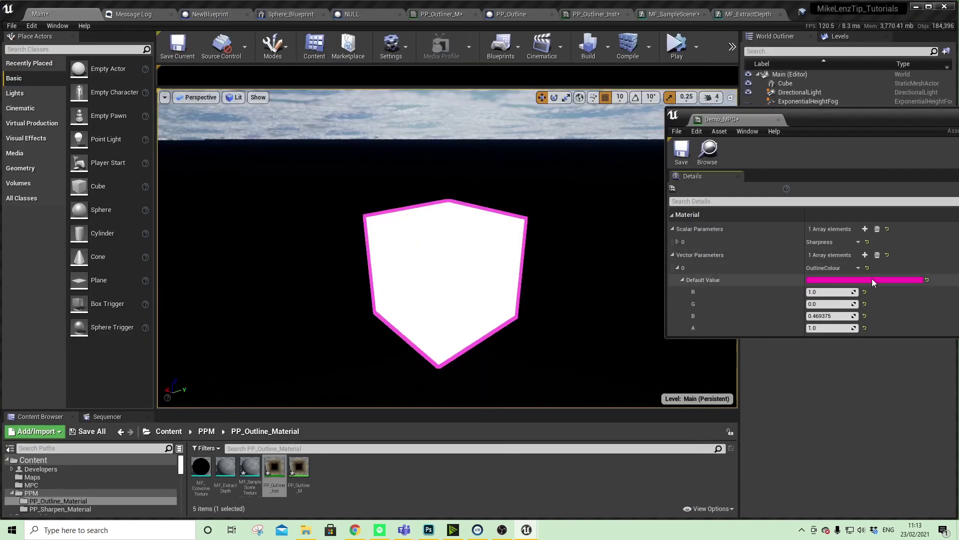
pyautogui.click(853, 280)
pyautogui.moveTo(739, 314); pyautogui.dragTo(716, 381)
pyautogui.moveTo(727, 345); pyautogui.dragTo(700, 382)
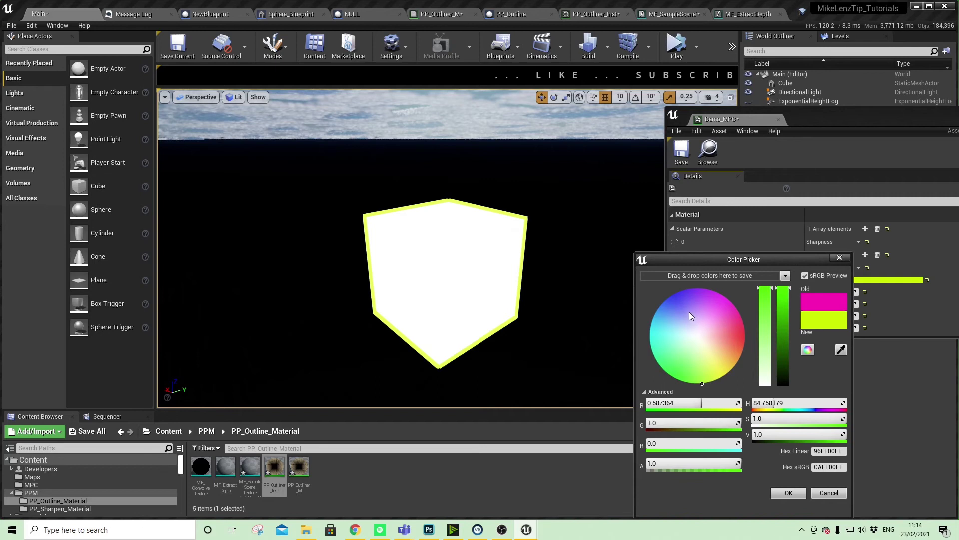
pyautogui.moveTo(689, 312); pyautogui.dragTo(654, 304)
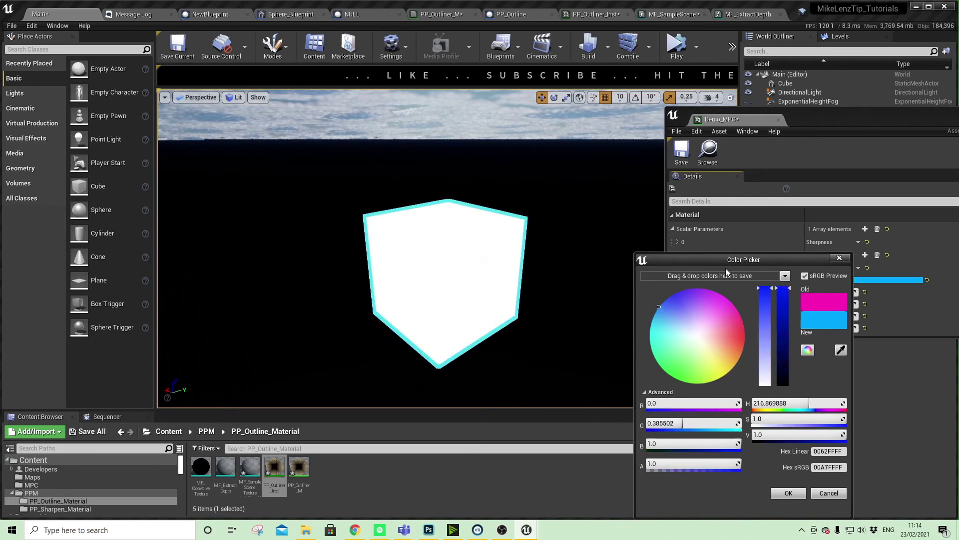
pyautogui.moveTo(743, 328)
pyautogui.mouseDown()
pyautogui.moveTo(736, 377)
pyautogui.moveTo(652, 355)
pyautogui.moveTo(730, 316)
pyautogui.moveTo(700, 338)
pyautogui.mouseUp()
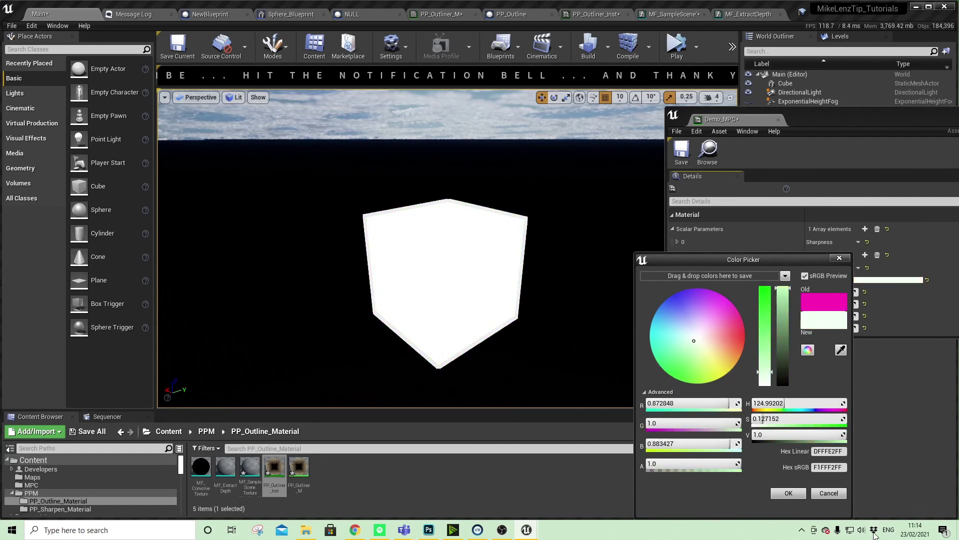
pyautogui.click(829, 493)
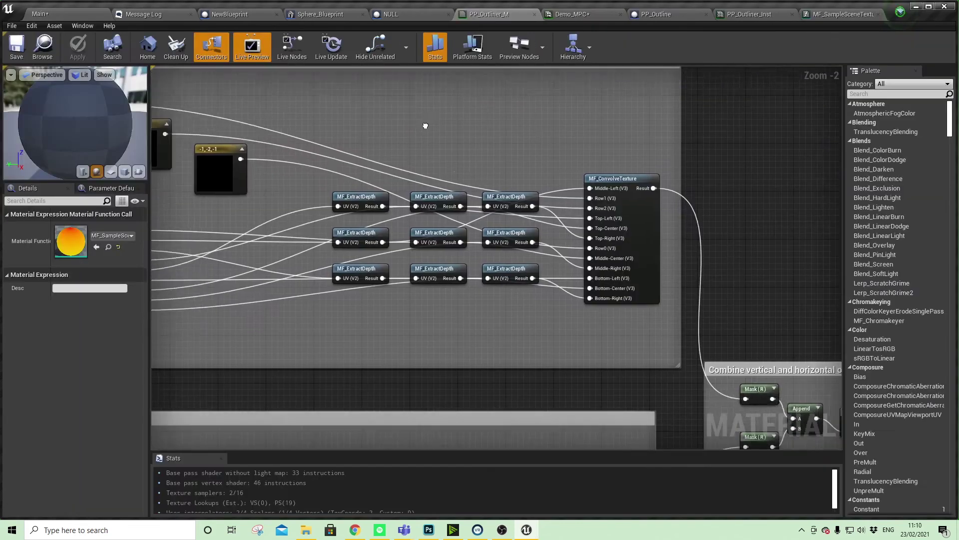
# Open the MF_ExtractDepth function from the outline material graph.
pyautogui.moveTo(424, 124); pyautogui.dragTo(543, 106, button='right')
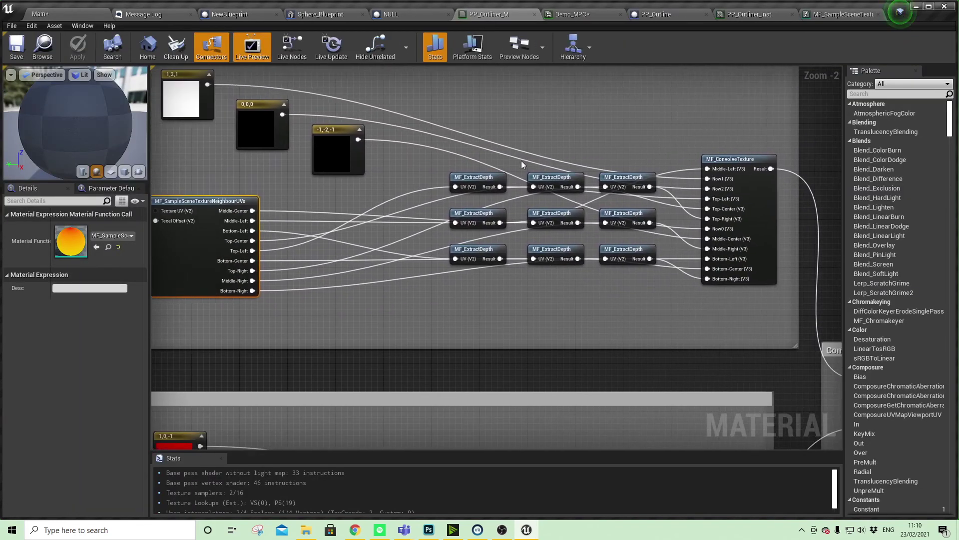
pyautogui.doubleClick(483, 180)
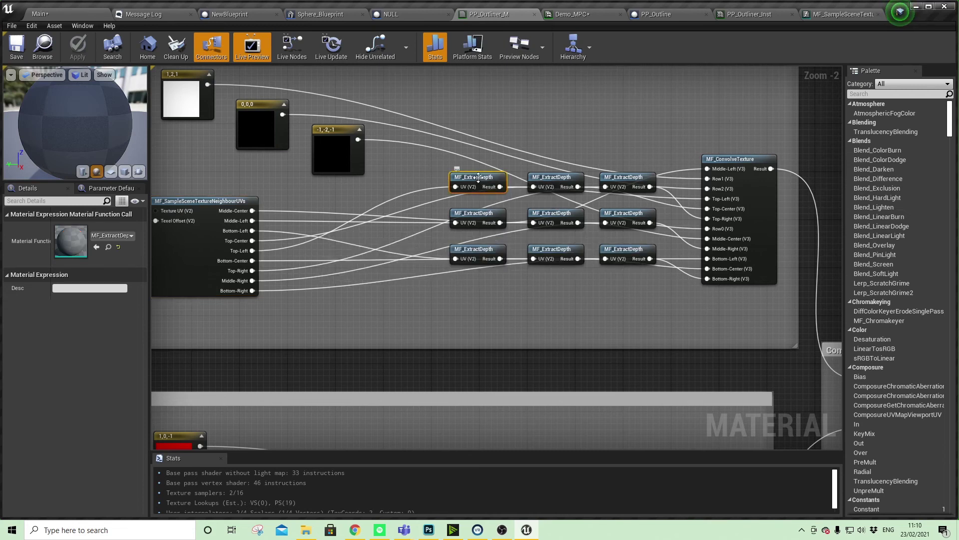
pyautogui.moveTo(516, 195); pyautogui.dragTo(598, 190, button='right')
pyautogui.scroll(-1, 597, 190)
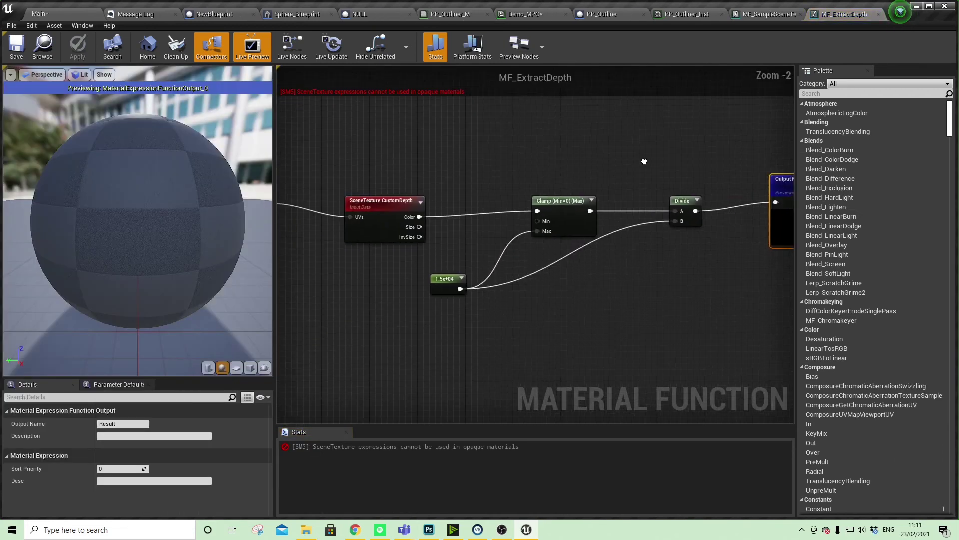
pyautogui.moveTo(493, 289); pyautogui.dragTo(540, 304, button='right')
# Check the clamp maximum constant's Value of 15000 in Details, leaving it unchanged.
pyautogui.click(490, 252)
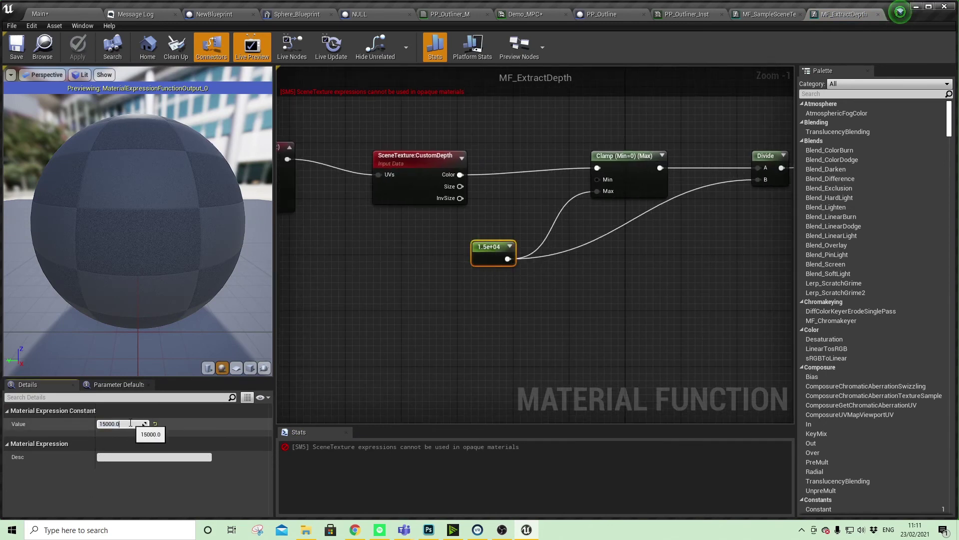
pyautogui.click(123, 425)
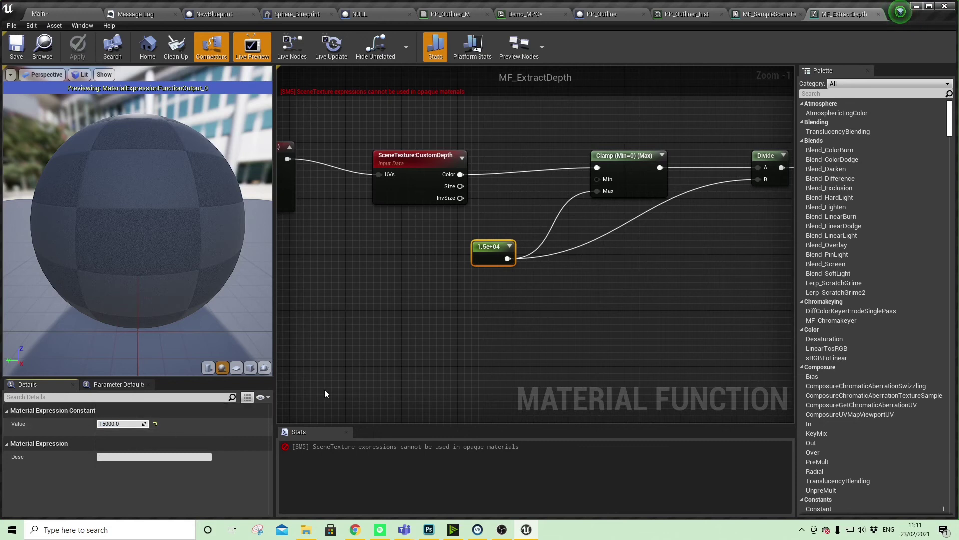
pyautogui.moveTo(400, 282); pyautogui.dragTo(484, 297, button='right')
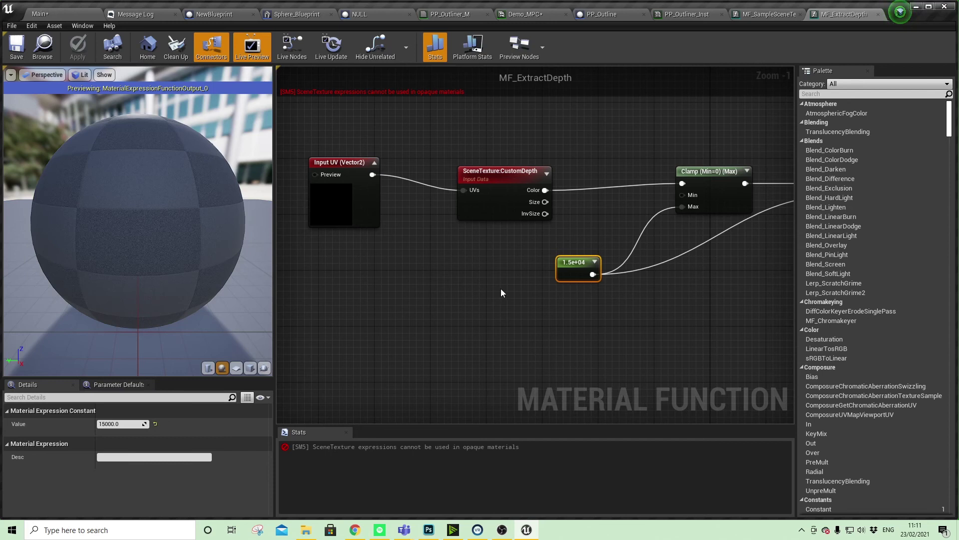
pyautogui.scroll(-3, 543, 304)
pyautogui.moveTo(586, 298); pyautogui.dragTo(525, 308, button='right')
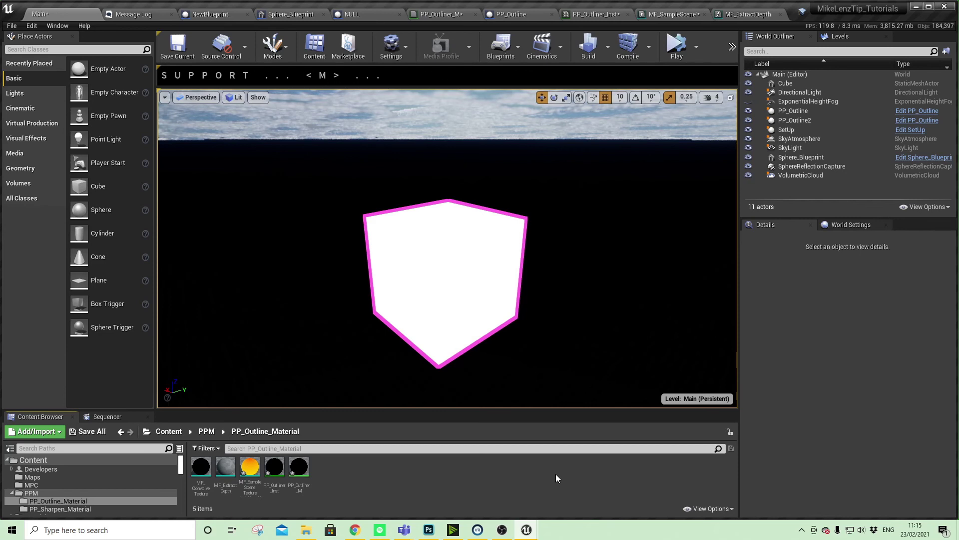
# Open Project Settings from the Edit menu and search for 'custom de'.
pyautogui.click(32, 26)
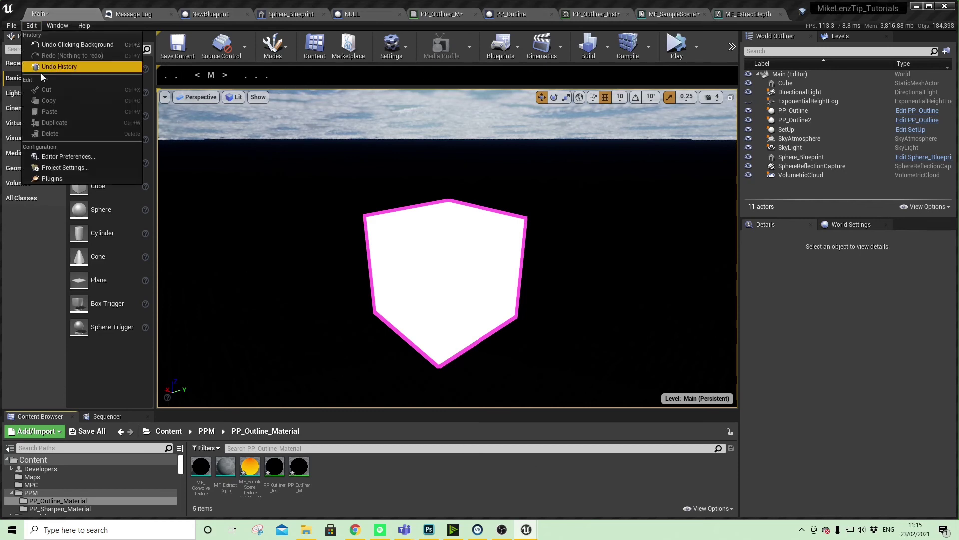
pyautogui.click(52, 169)
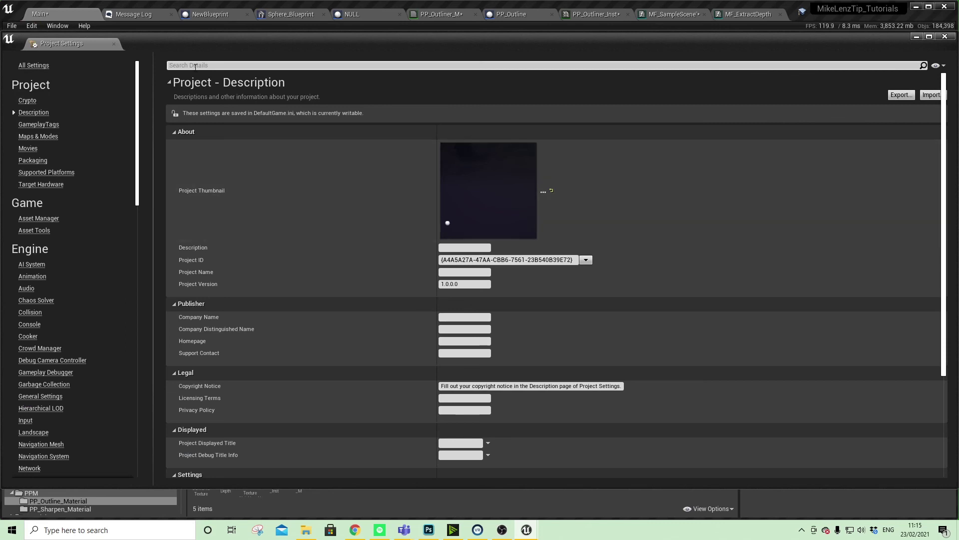
pyautogui.click(196, 65)
pyautogui.write('custom de')
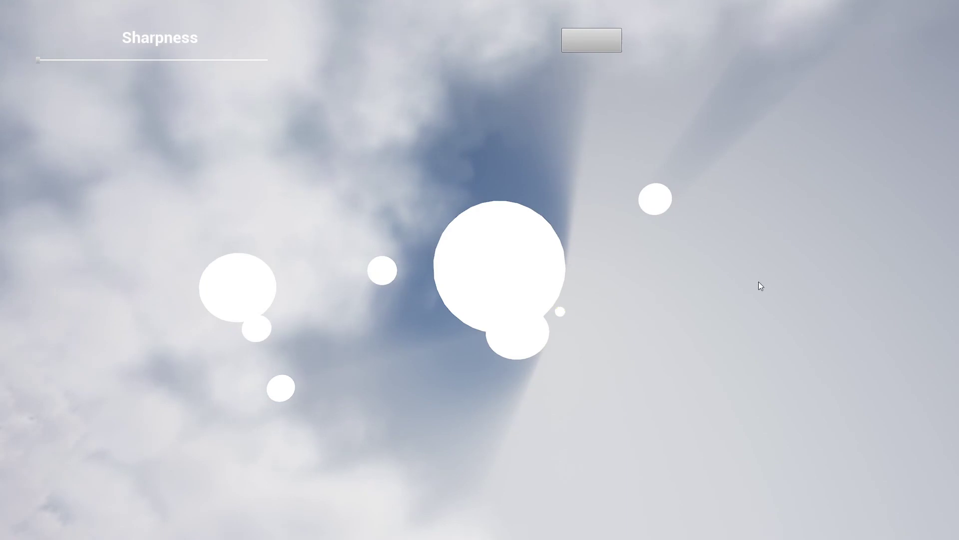
# Toggle the sphere outlines on and off repeatedly in Play mode, then cycle the outline colour.
pyautogui.click(594, 43)
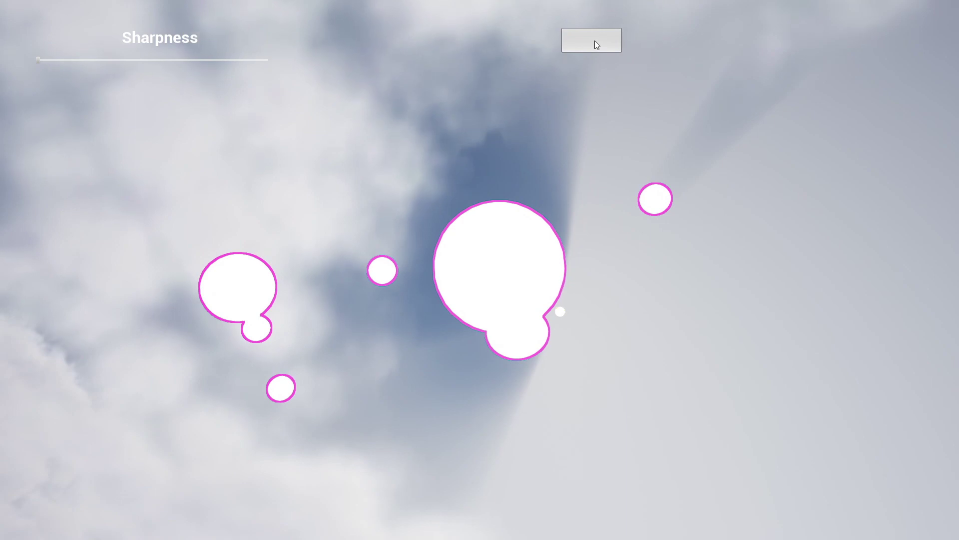
pyautogui.click(594, 41)
pyautogui.click(597, 45)
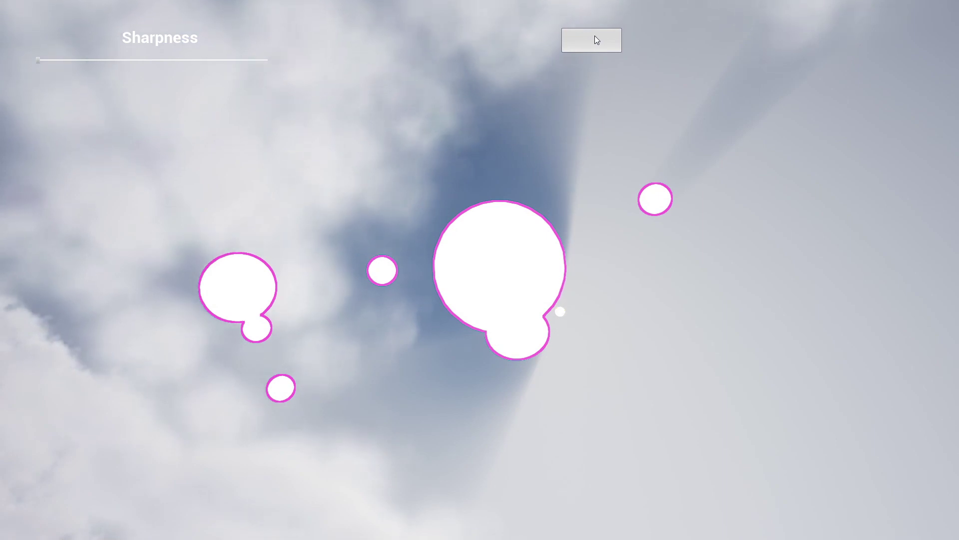
pyautogui.click(595, 40)
pyautogui.click(598, 41)
pyautogui.click(598, 47)
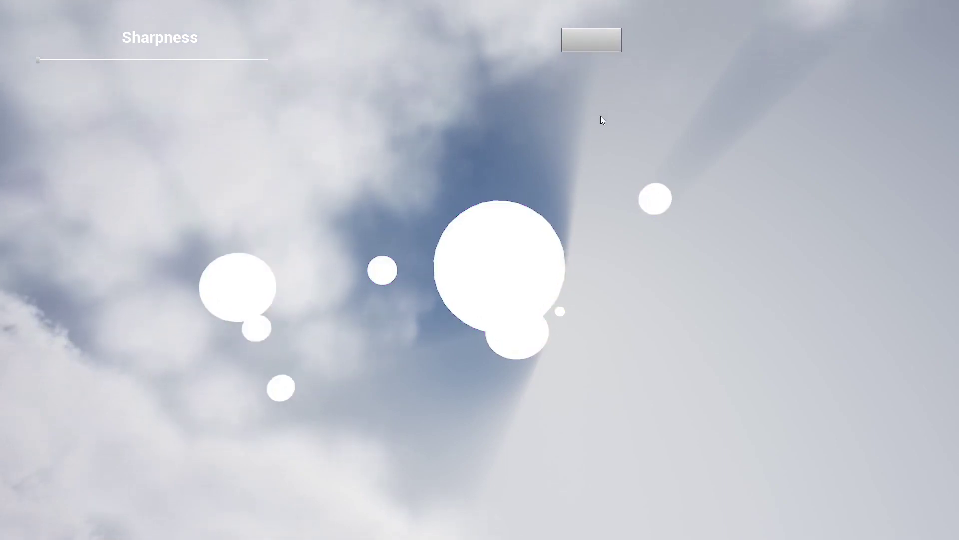
pyautogui.click(599, 43)
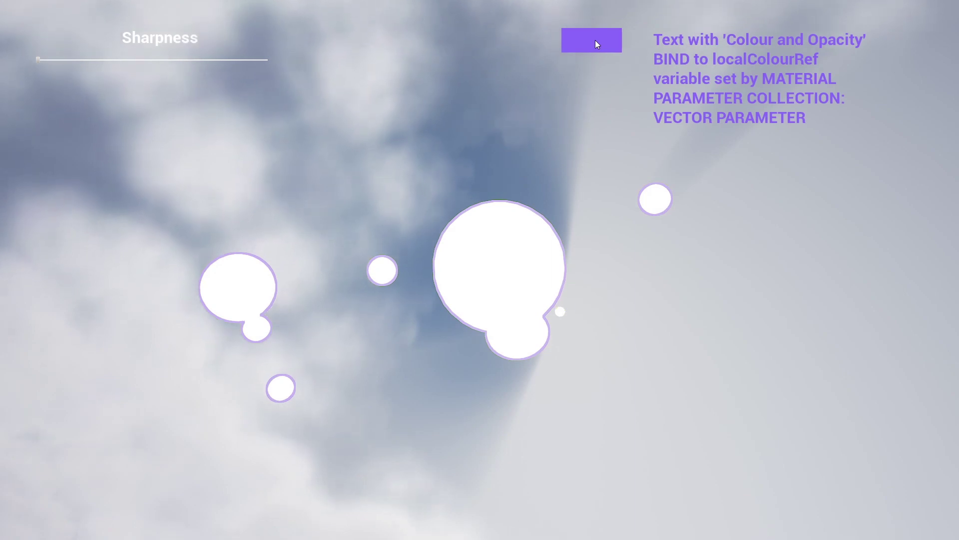
pyautogui.click(597, 38)
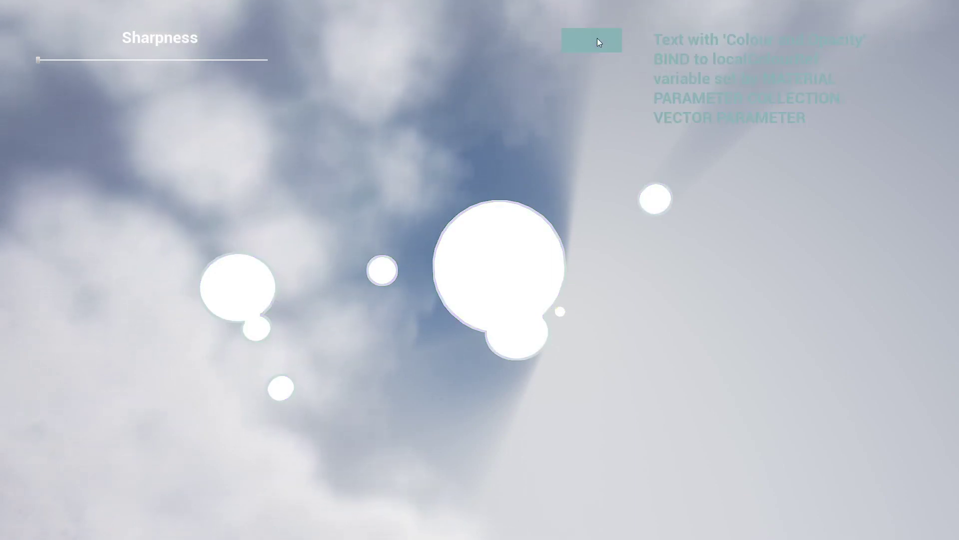